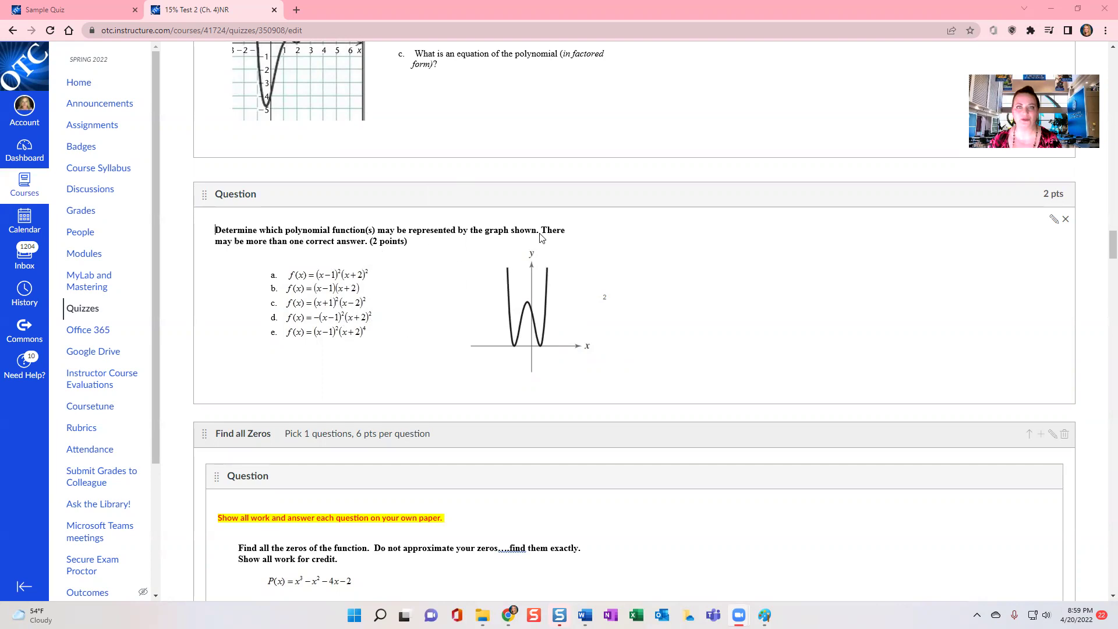
# - Open the polynomial graph question in the 15% Test 2 quiz to edit it as Multiple Answers
pyautogui.click(1054, 219)
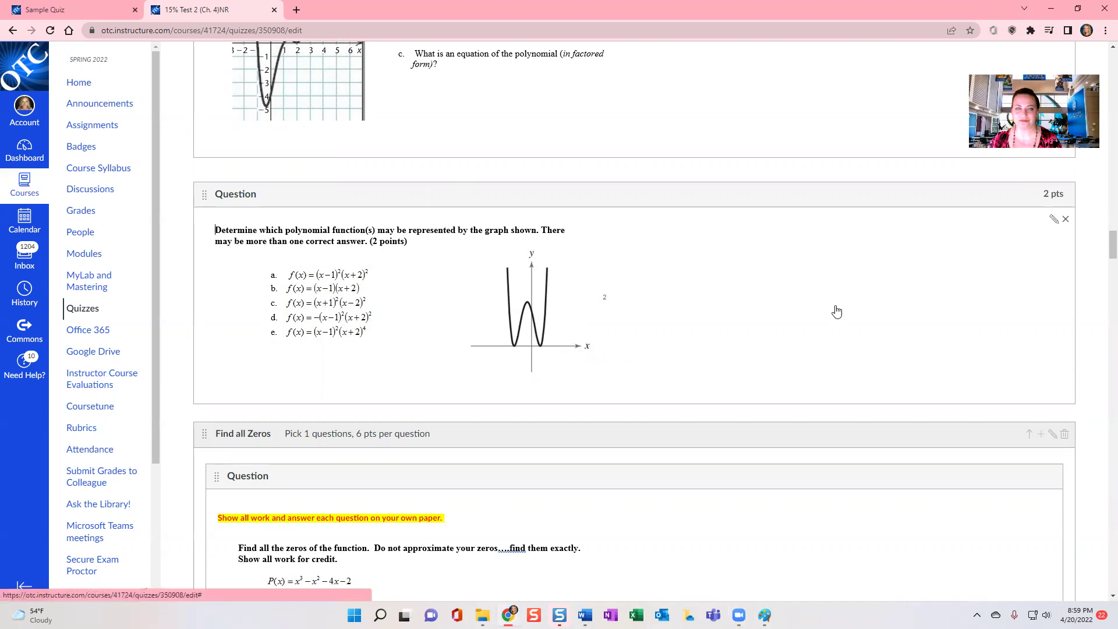
# - Confirm the question type stays Multiple Answers and inspect the question's graph picture
pyautogui.scroll(-1, 473, 177)
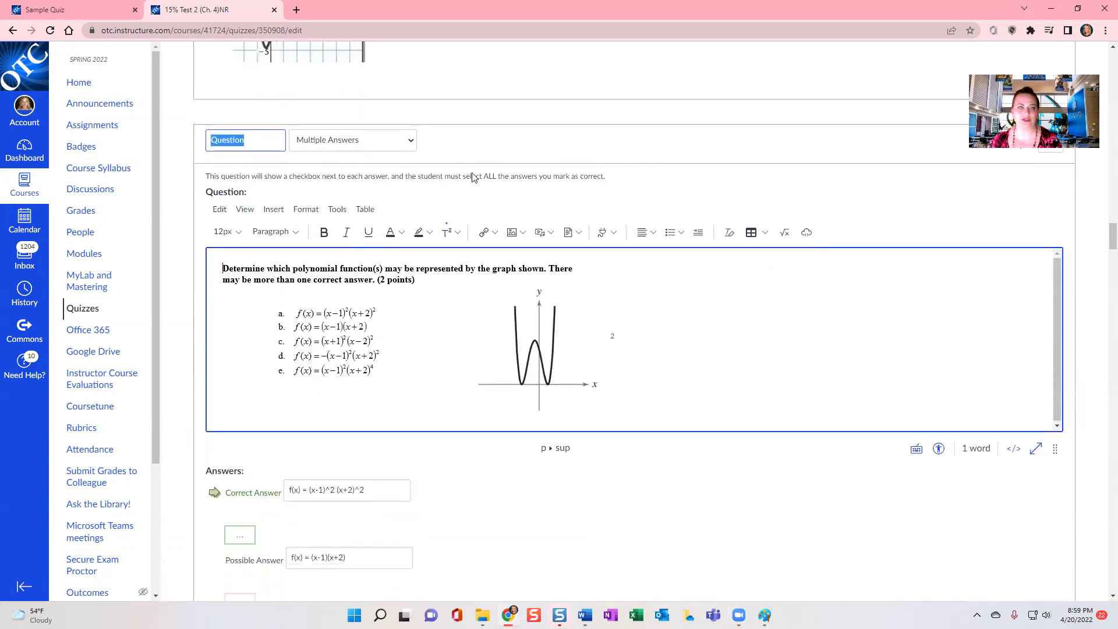
pyautogui.click(398, 145)
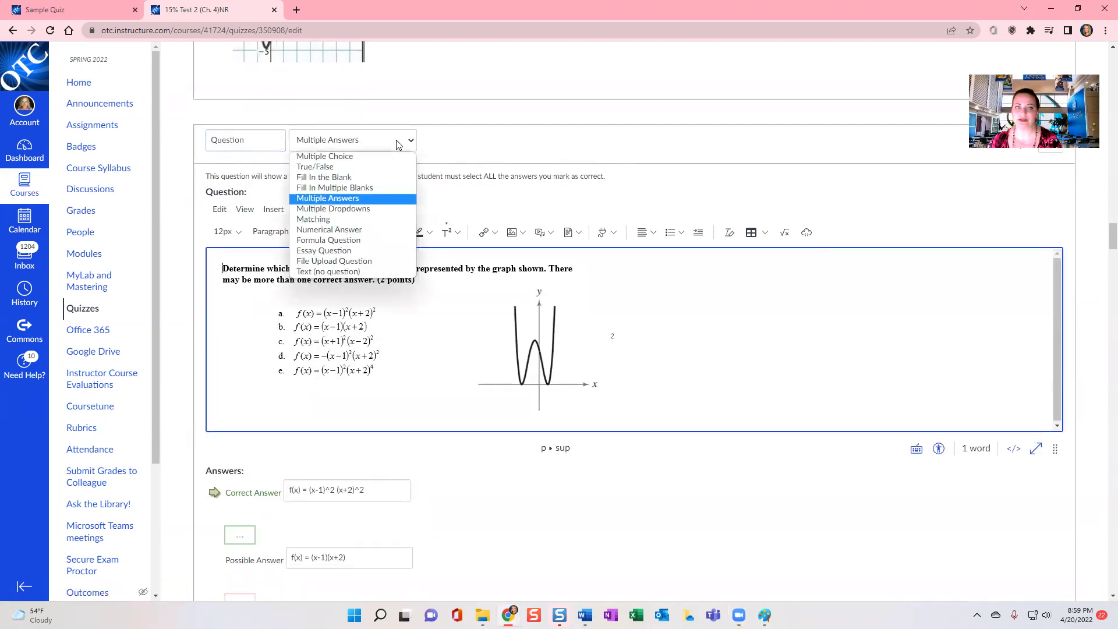
pyautogui.click(377, 201)
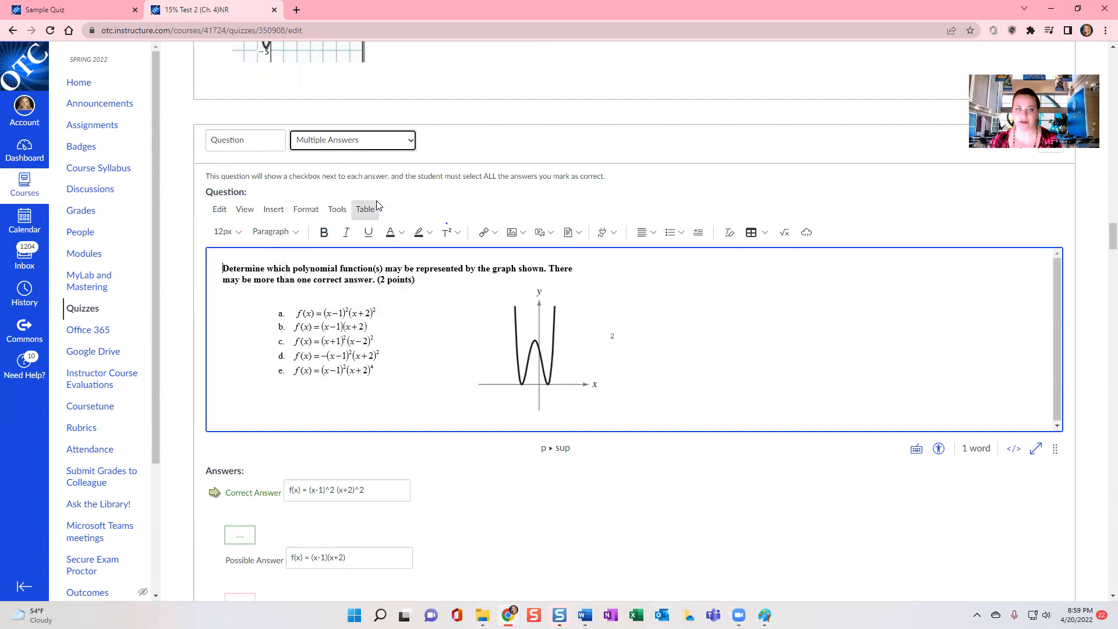
pyautogui.click(472, 317)
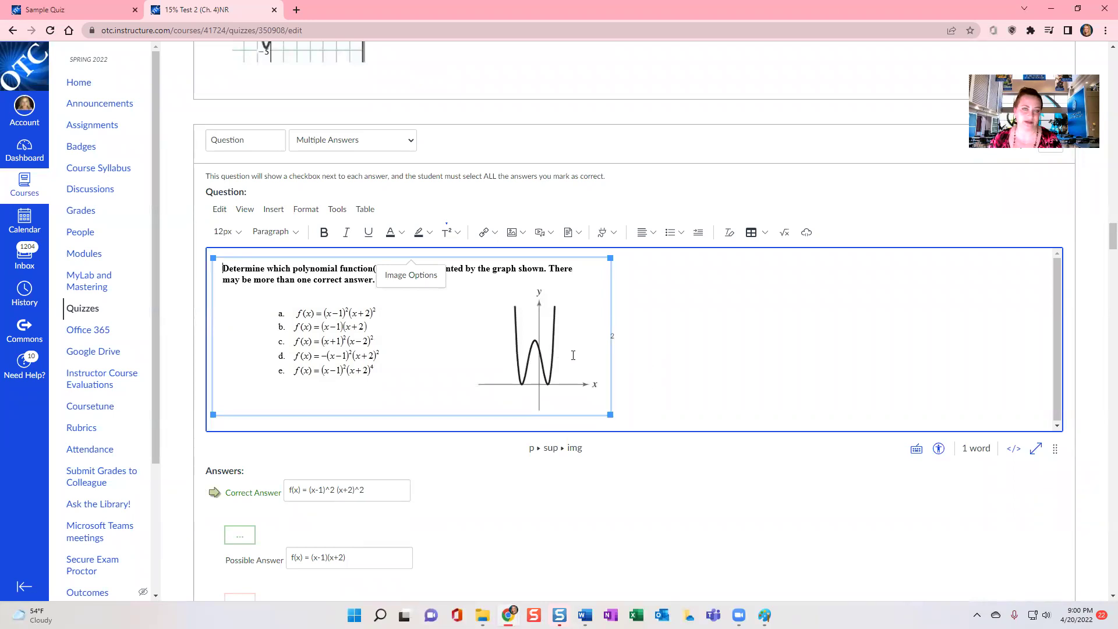
pyautogui.click(320, 283)
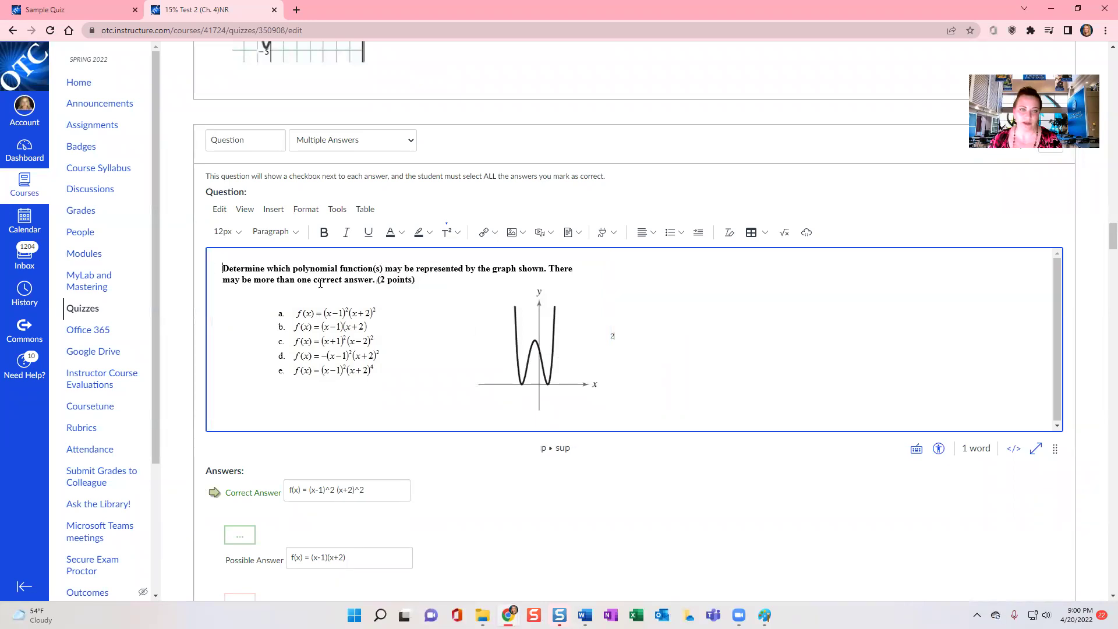
pyautogui.click(563, 290)
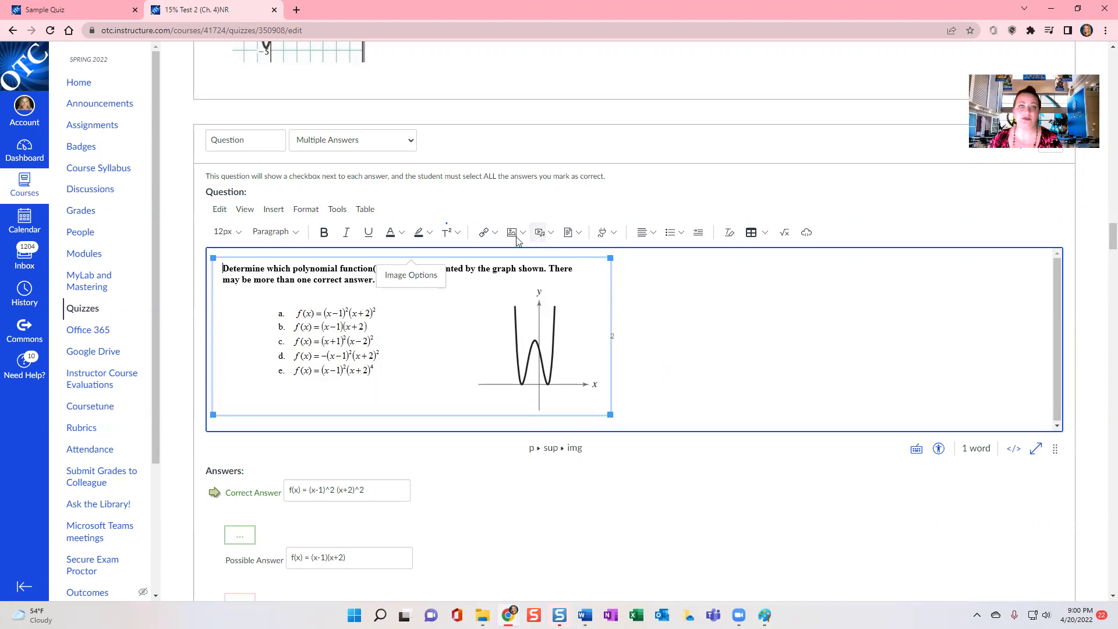
pyautogui.click(588, 347)
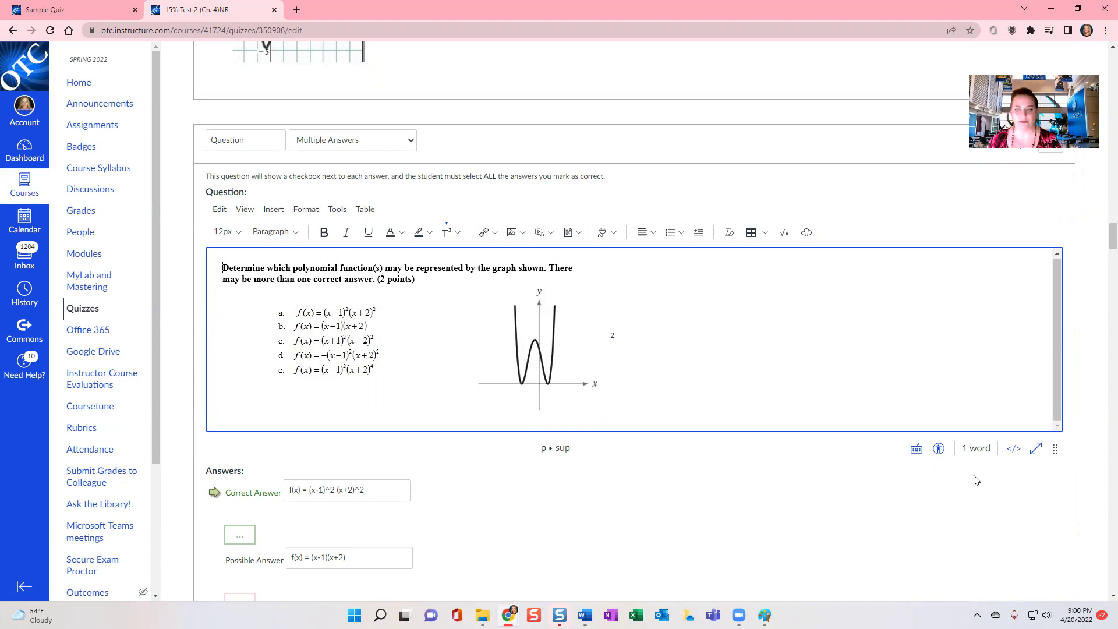
# - Select the question's entire HTML source for copying into the Sample Quiz
pyautogui.click(1013, 448)
pyautogui.hotkey('ctrl', 'a')
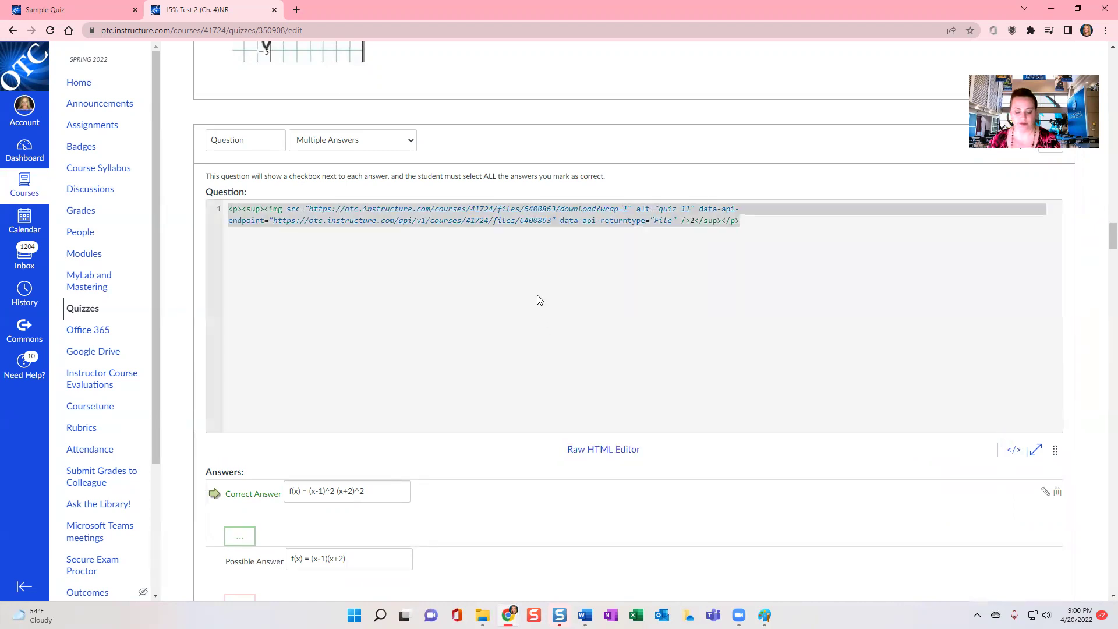
pyautogui.click(123, 10)
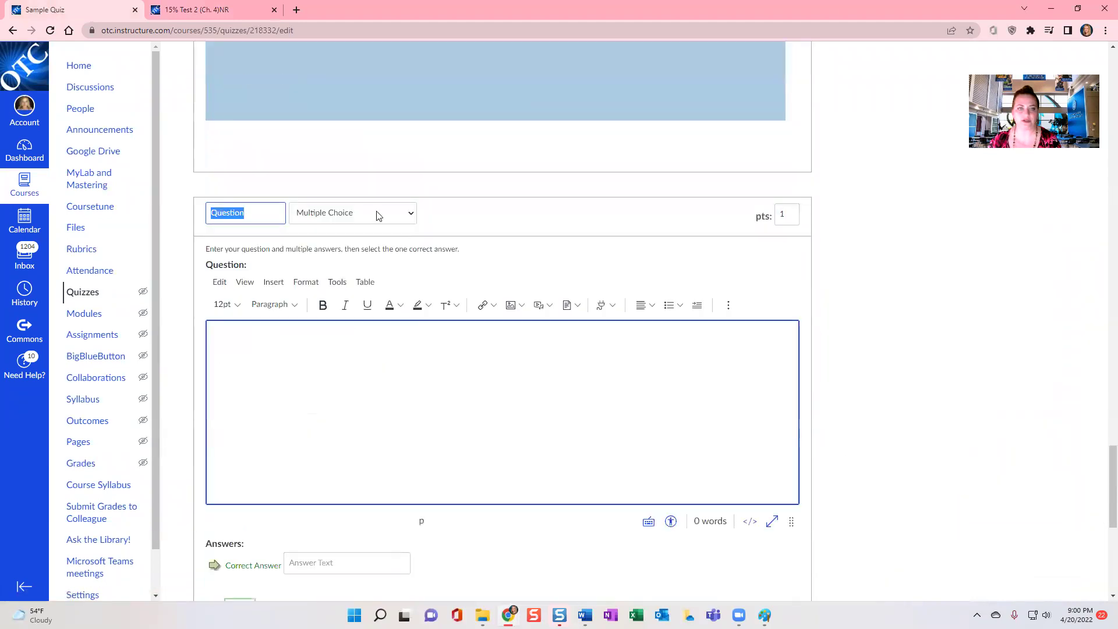
# - Make the new question Multiple Answers worth 2 points and paste in the graph question's HTML
pyautogui.click(377, 213)
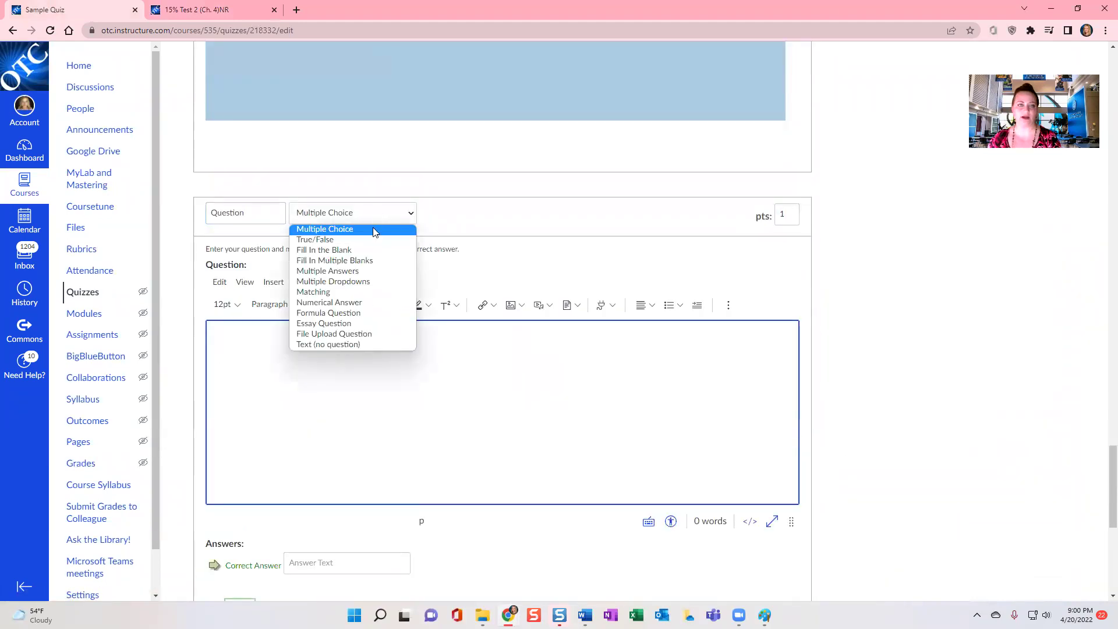
pyautogui.click(361, 275)
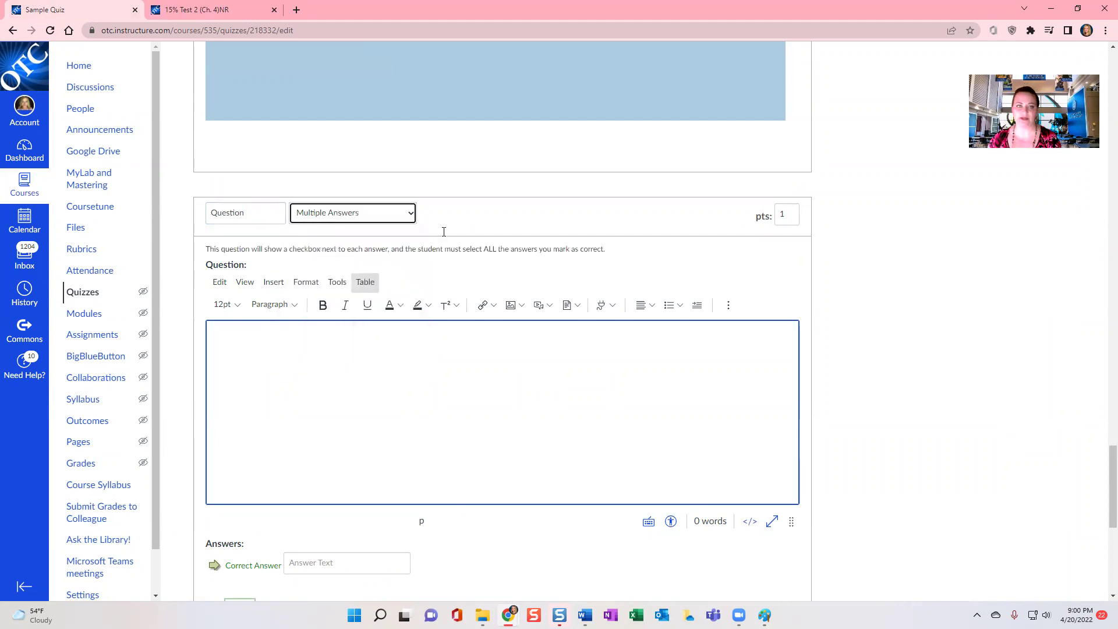
pyautogui.doubleClick(778, 215)
pyautogui.write('2')
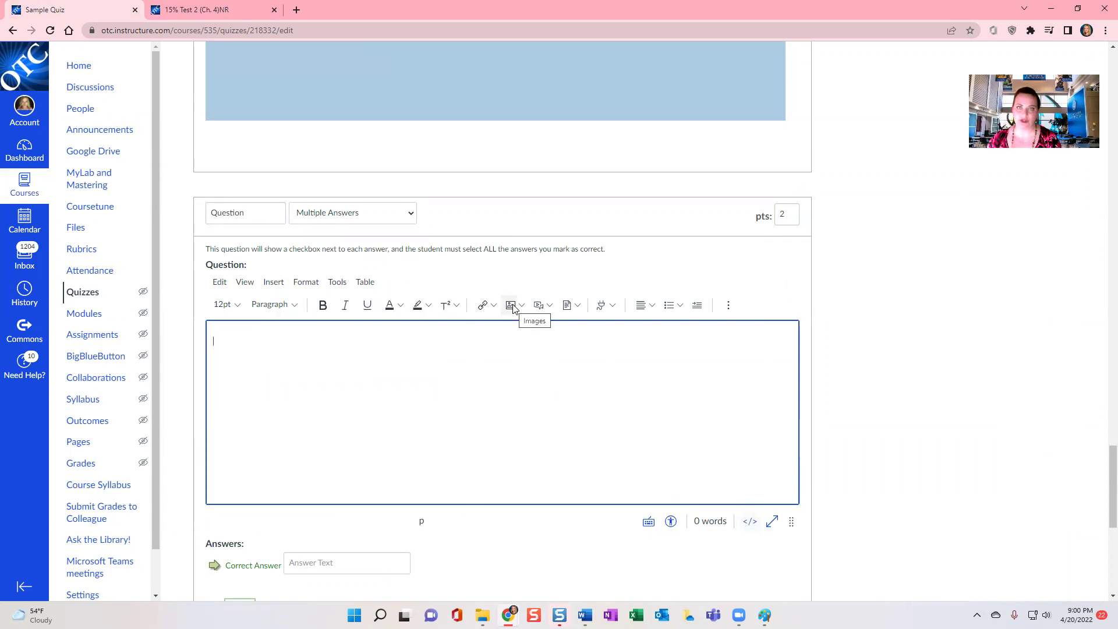
pyautogui.click(749, 521)
pyautogui.click(756, 526)
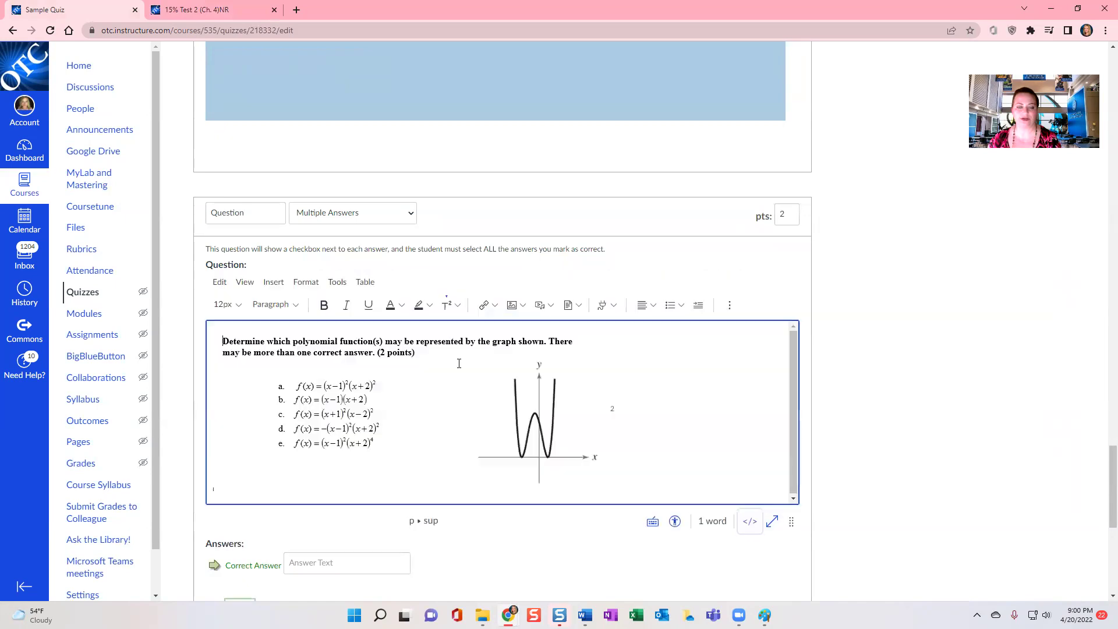
# - Set answers 1, 2 and 3 to Correct Answer, leaving answer 4 as a possible answer
pyautogui.scroll(-1, 992, 367)
pyautogui.scroll(-2, 991, 368)
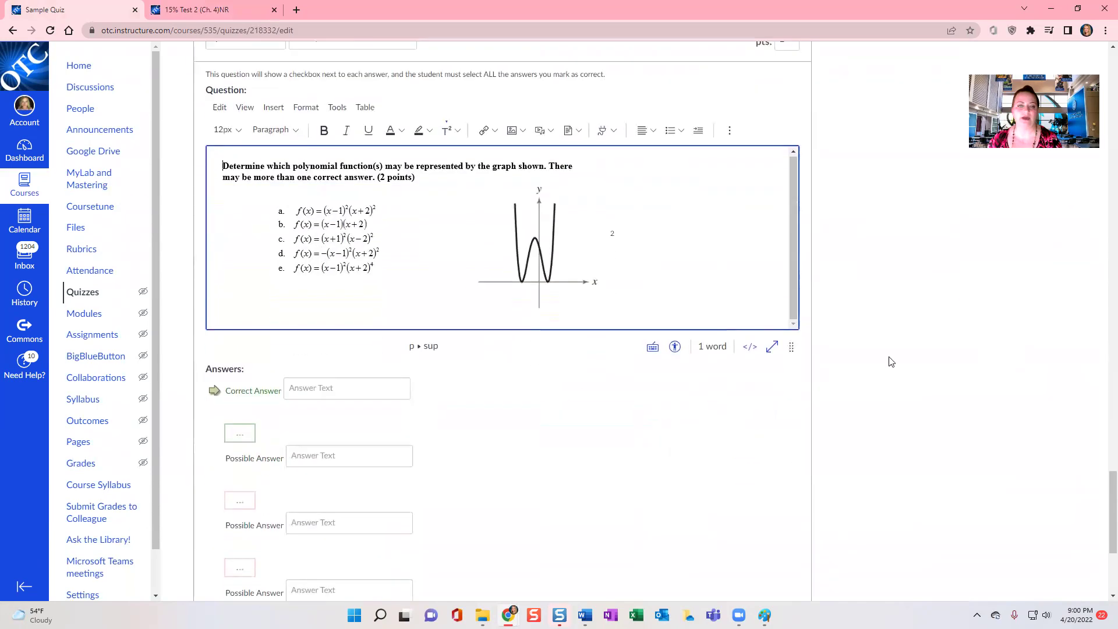
pyautogui.scroll(-3, 417, 317)
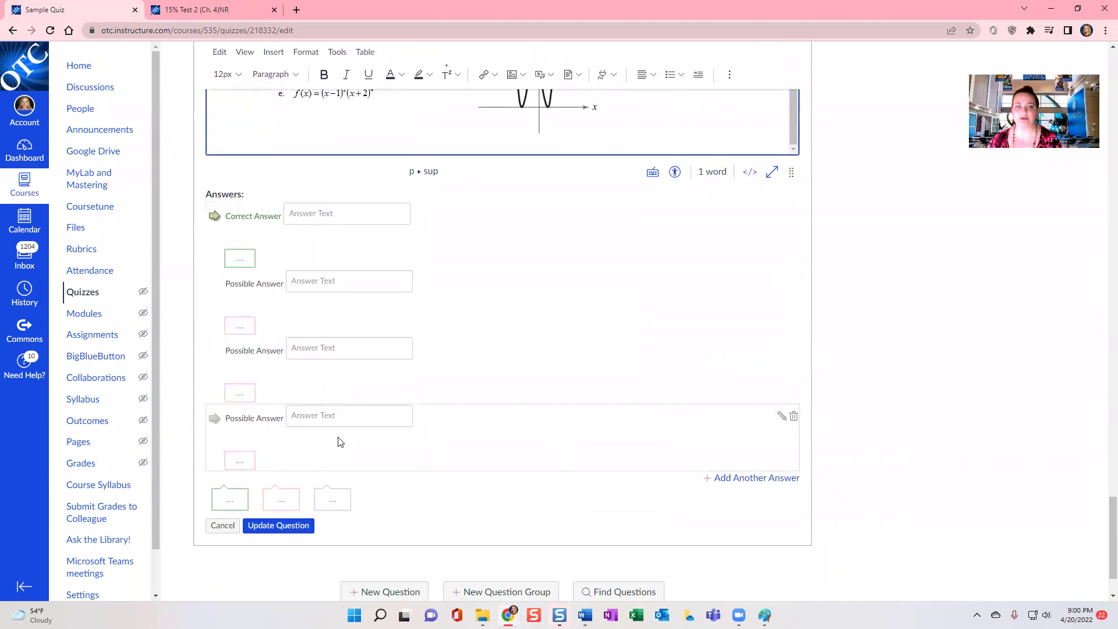
pyautogui.click(214, 216)
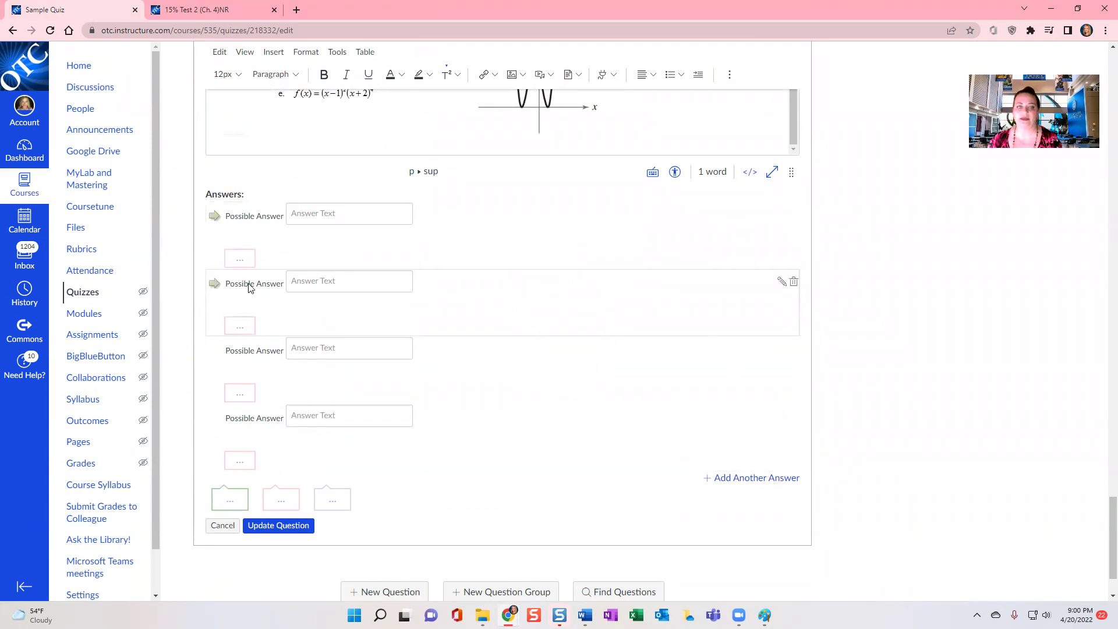
pyautogui.click(214, 217)
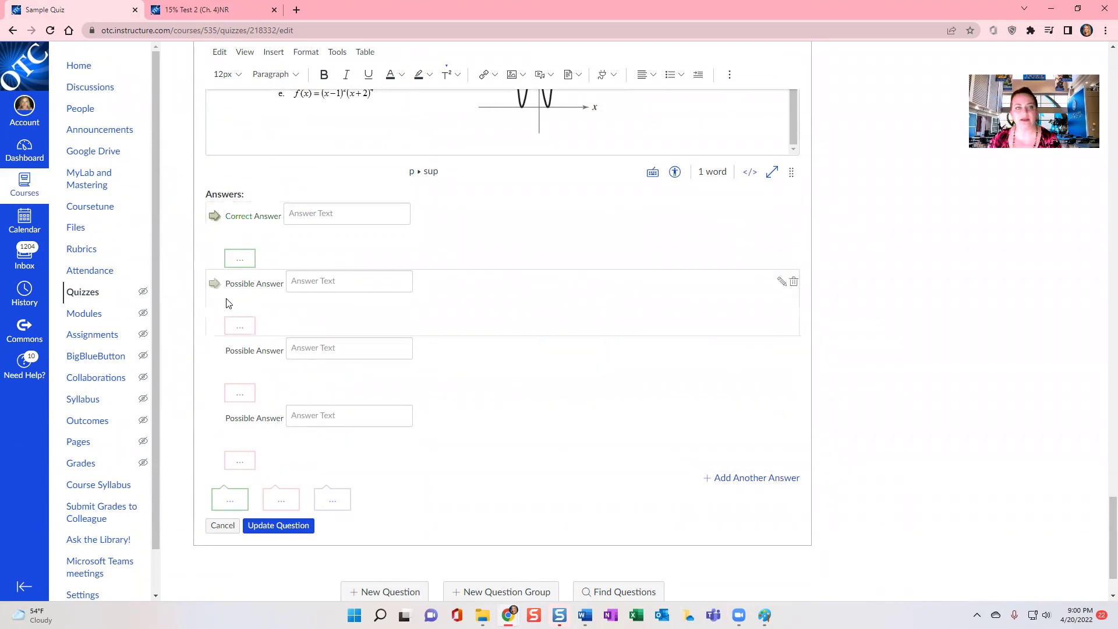
pyautogui.click(214, 283)
pyautogui.click(213, 353)
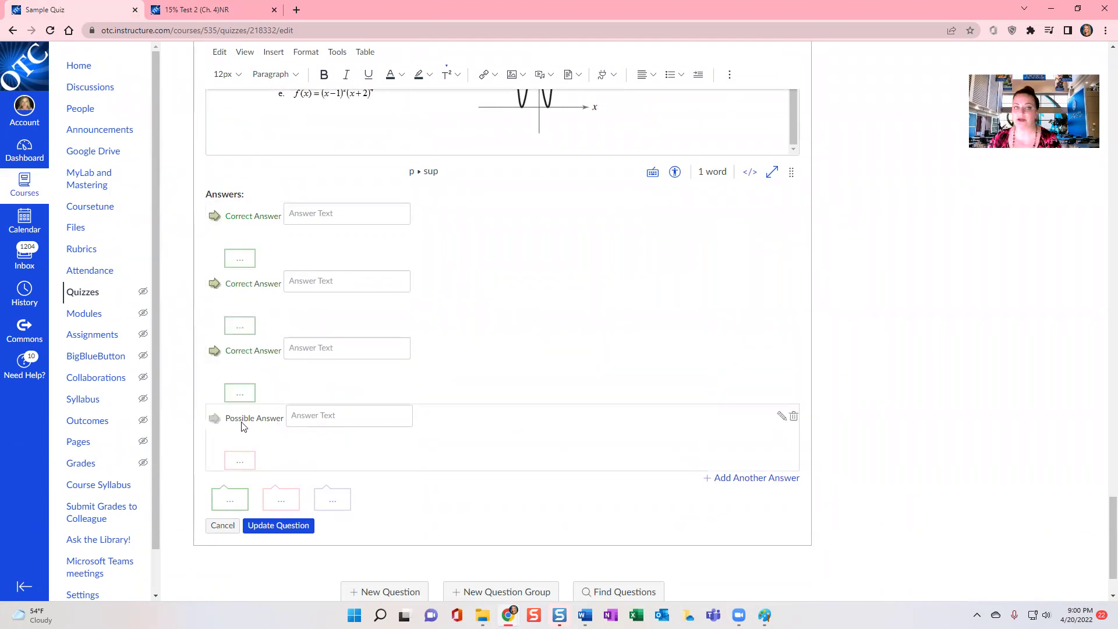
pyautogui.scroll(4, 425, 221)
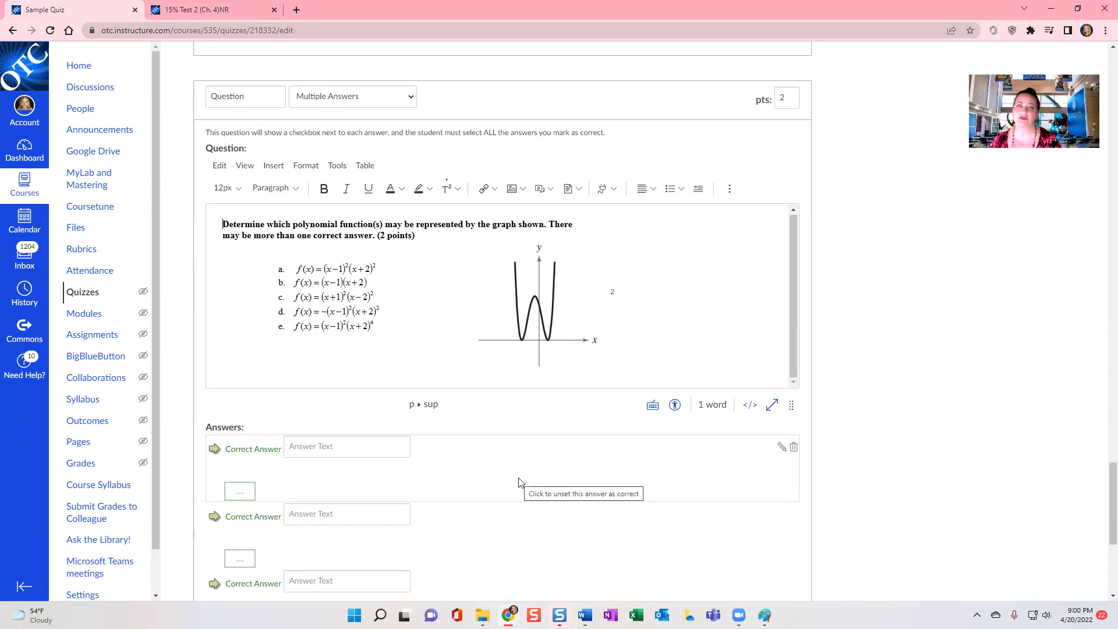
pyautogui.scroll(-4, 542, 531)
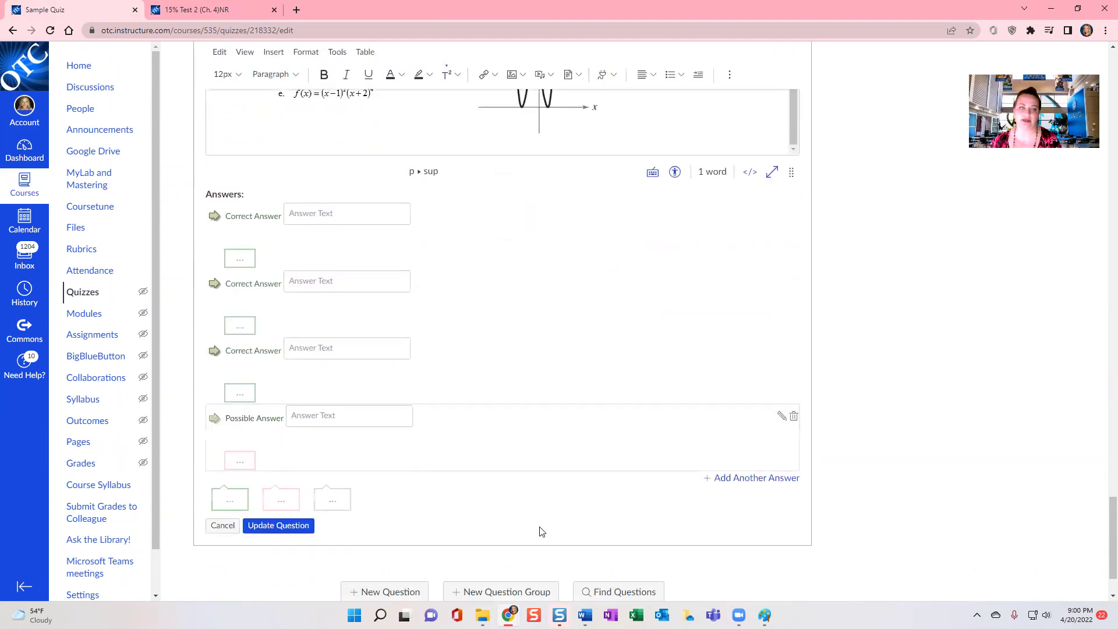
pyautogui.scroll(2, 543, 503)
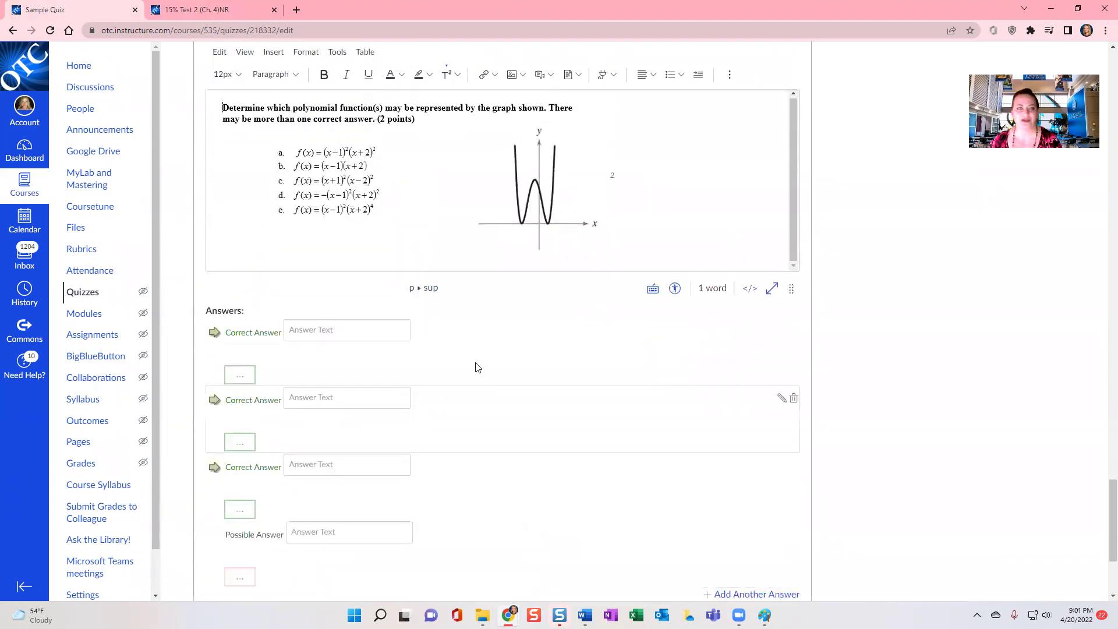
# - In Test 2, select the first correct answer formula f(x) = (x-1)^2 (x+2)^2 to copy
pyautogui.click(194, 5)
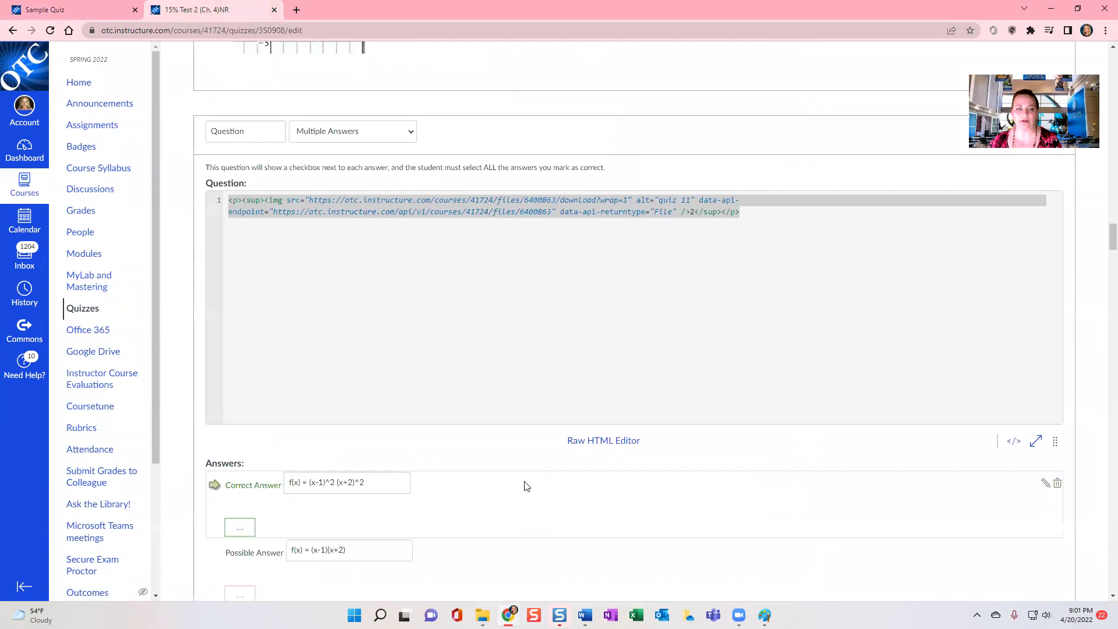
pyautogui.scroll(-4, 436, 378)
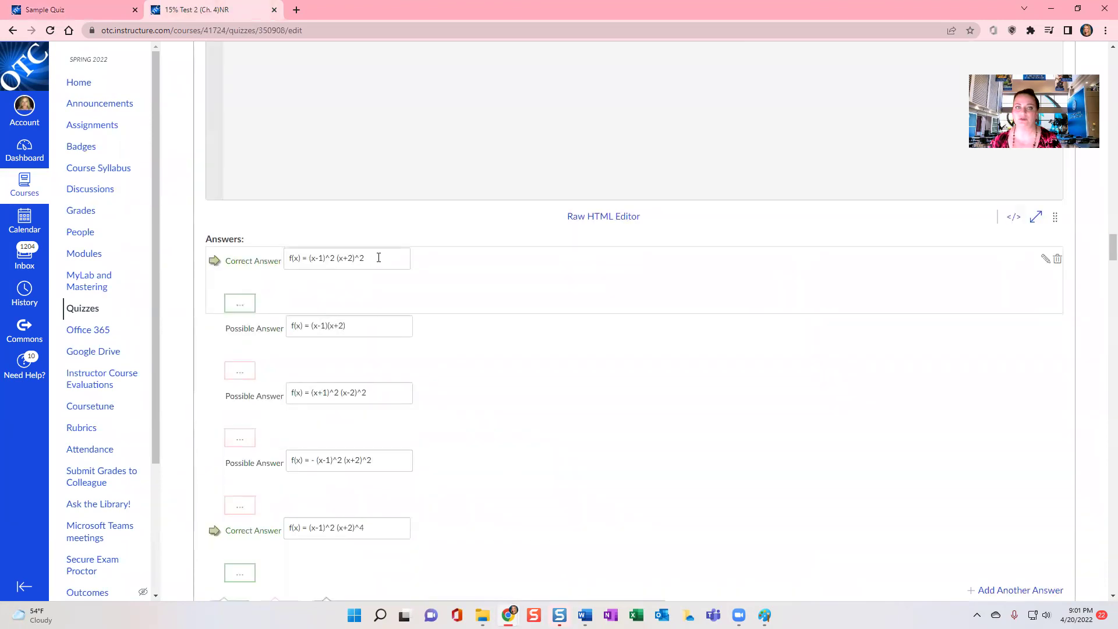
pyautogui.scroll(3, 497, 297)
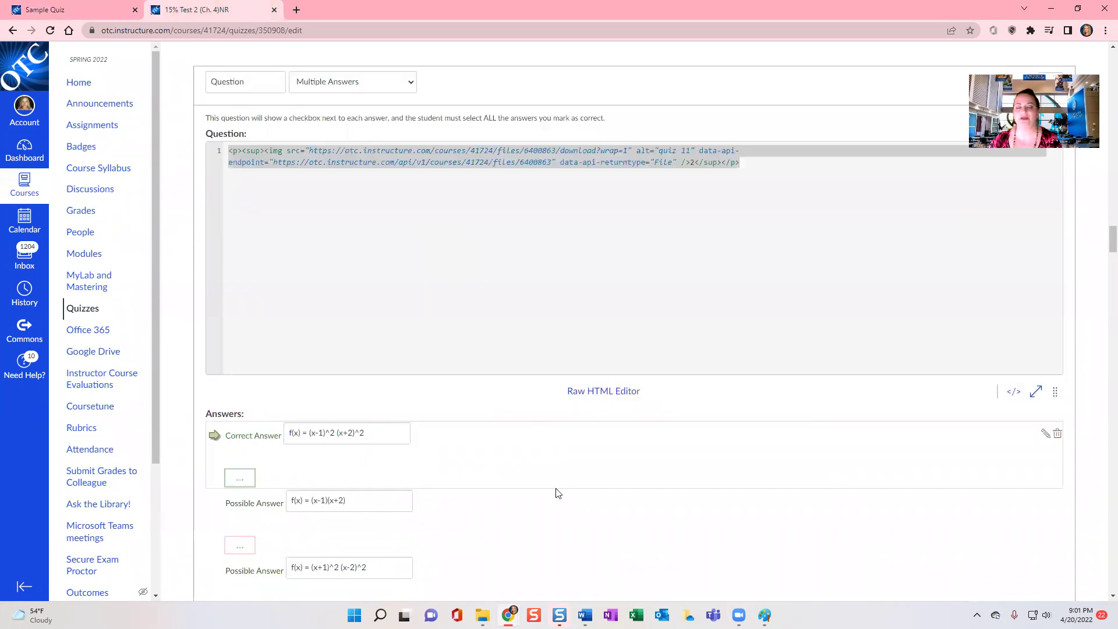
pyautogui.scroll(-4, 568, 489)
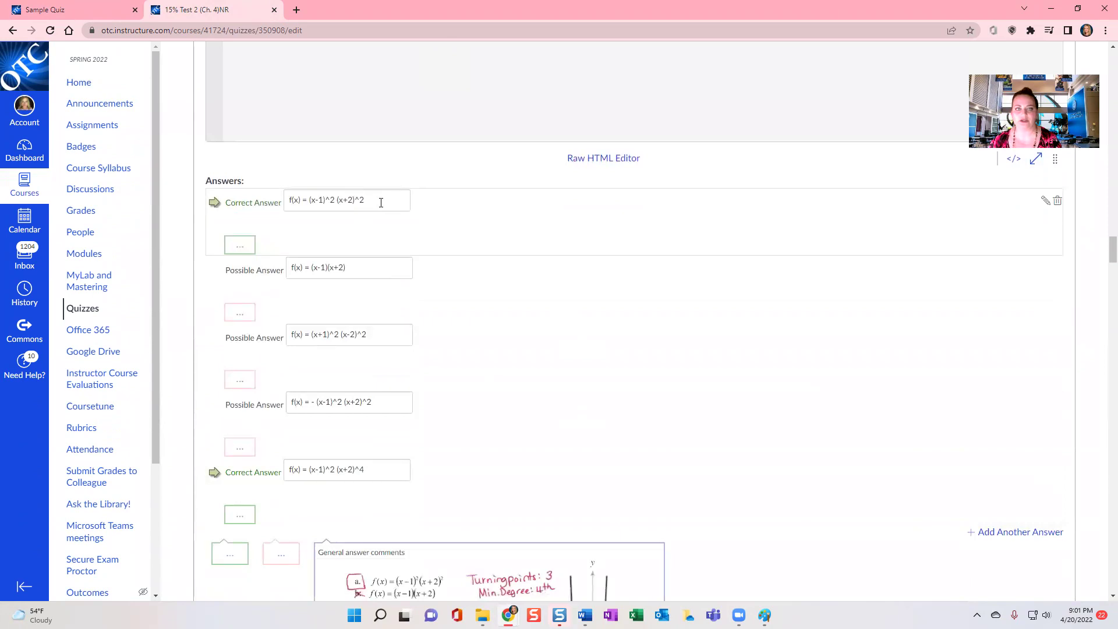
pyautogui.tripleClick(381, 203)
pyautogui.hotkey('ctrl', 'c')
pyautogui.scroll(-4, 575, 385)
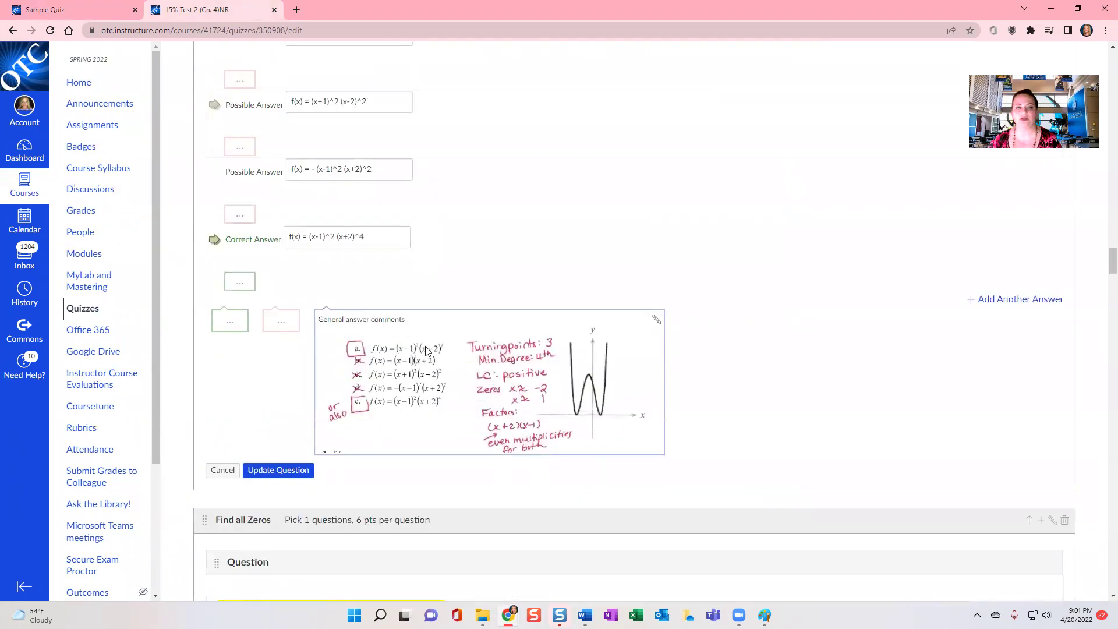
pyautogui.scroll(5, 446, 306)
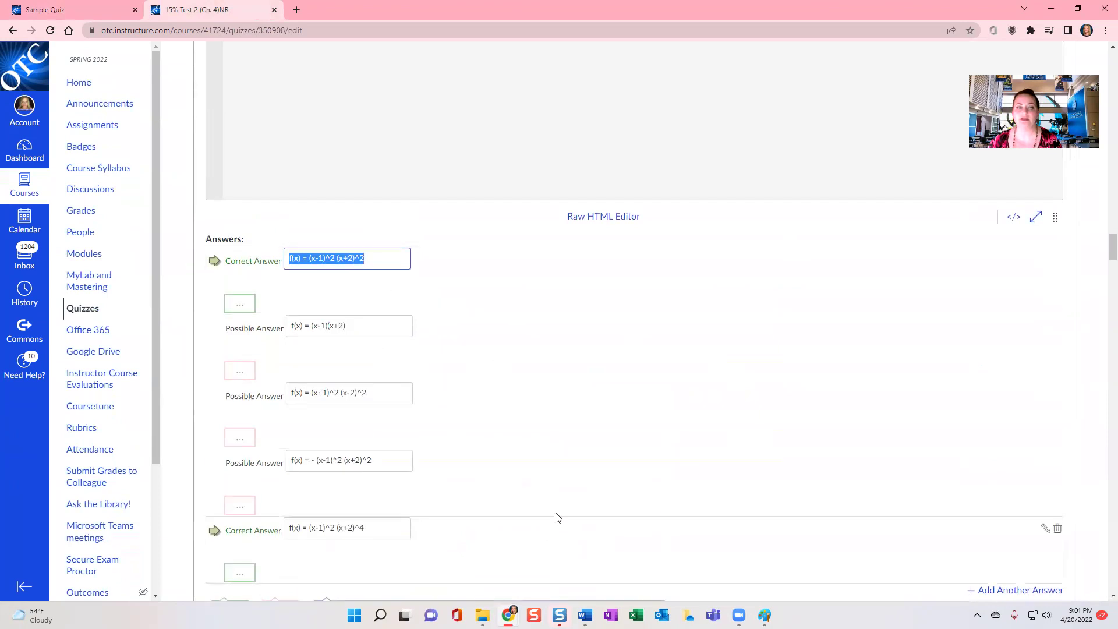
pyautogui.scroll(-1, 555, 507)
pyautogui.scroll(-1, 555, 507)
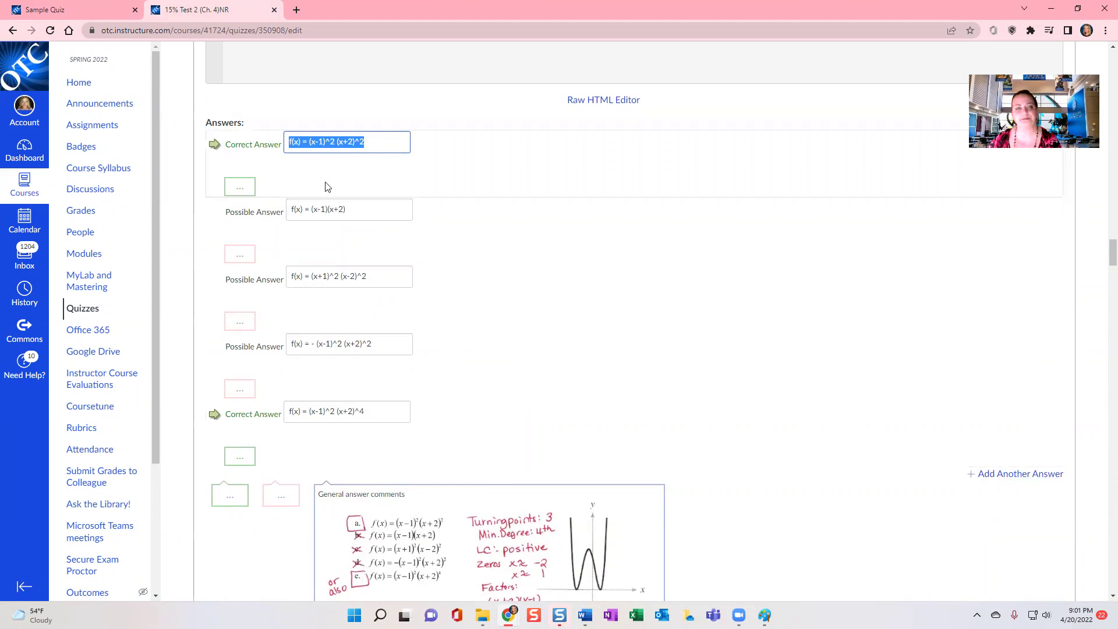
# - Paste f(x) = (x-1)^2 (x+2)^2 and f(x) = (x-1)(x+2) as the first two answers
pyautogui.click(76, 9)
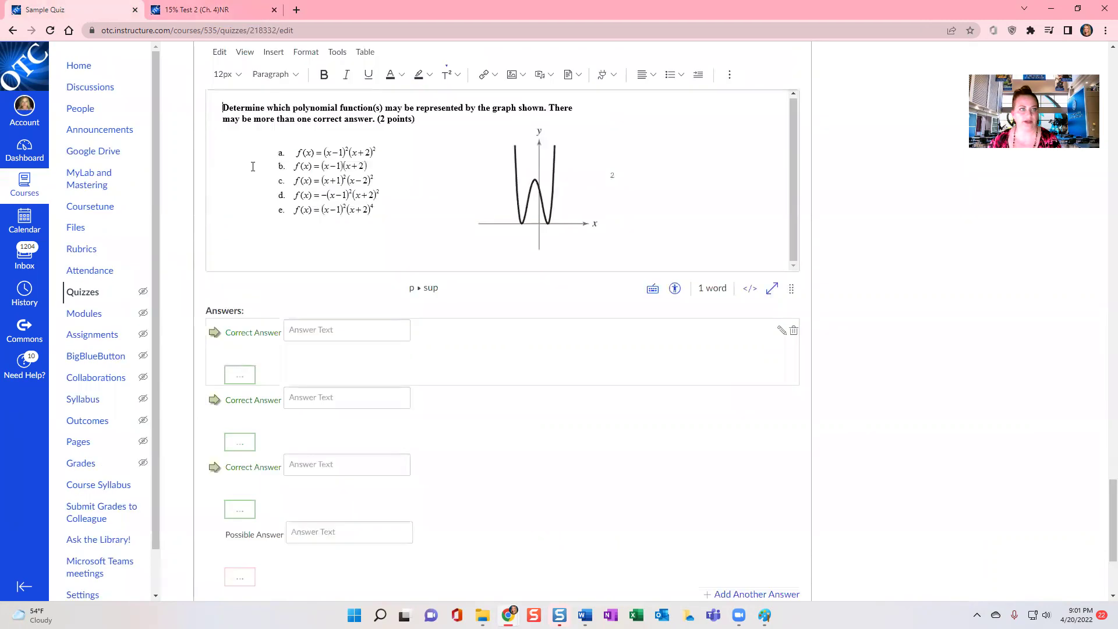
pyautogui.click(333, 322)
pyautogui.hotkey('ctrl', 'v')
pyautogui.click(256, 9)
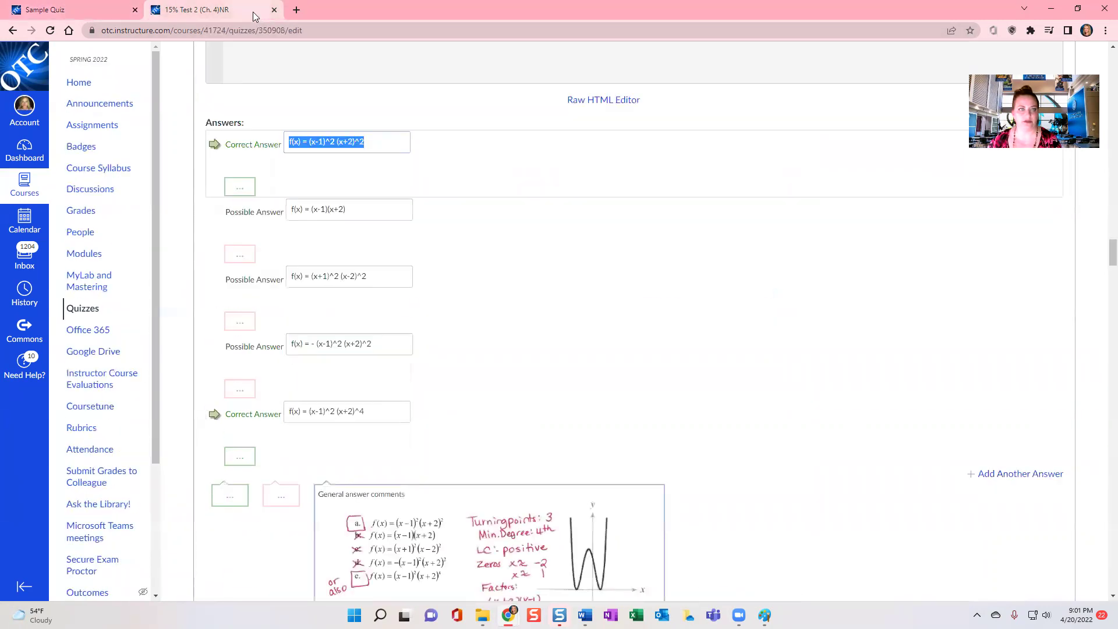
pyautogui.click(361, 204)
pyautogui.hotkey('shift', 'Left')
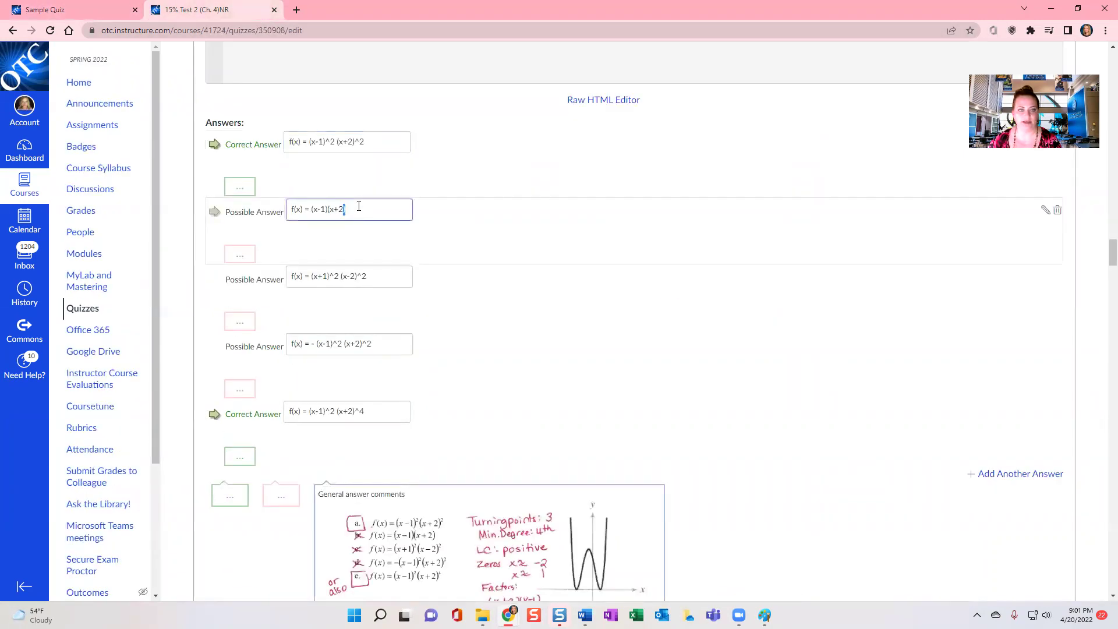
pyautogui.hotkey('ctrl', 'a')
pyautogui.hotkey('ctrl', 'c')
pyautogui.click(76, 10)
pyautogui.click(339, 397)
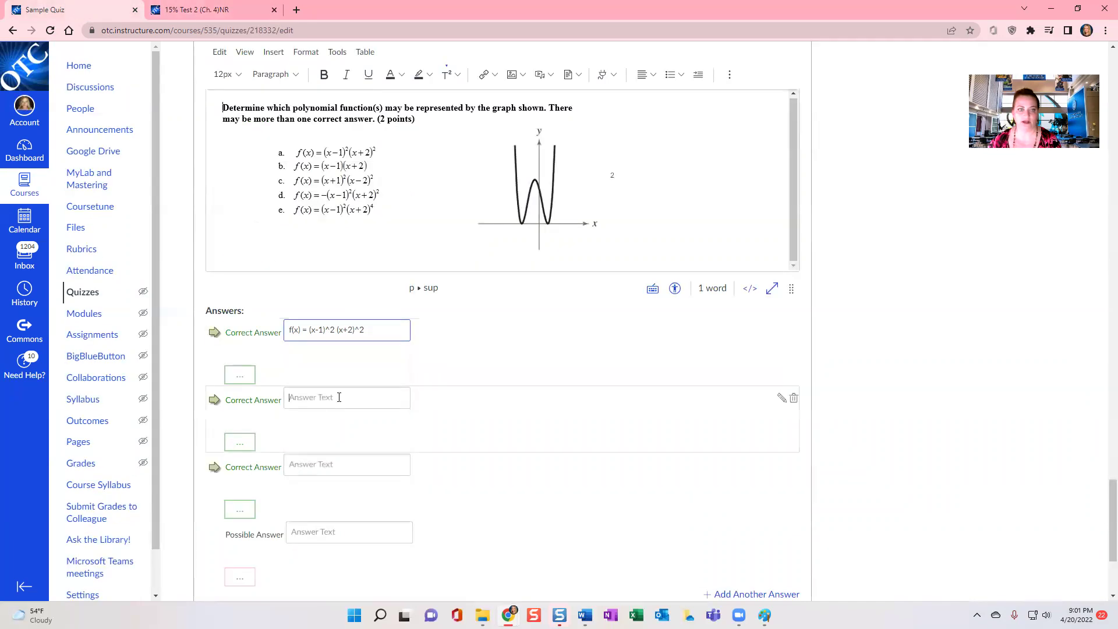
pyautogui.hotkey('ctrl', 'v')
# - Copy f(x) = (x+1)^2 (x-2)^2 and the negative-leading formula into answers three and four
pyautogui.click(198, 9)
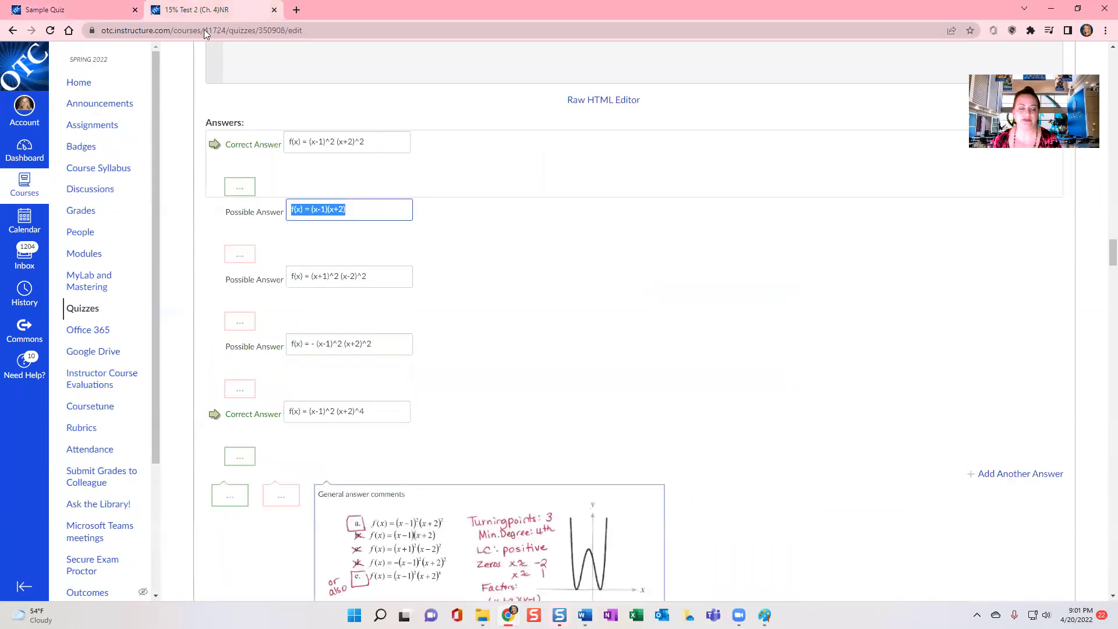
pyautogui.click(343, 281)
pyautogui.hotkey('ctrl', 'a')
pyautogui.hotkey('ctrl', 'c')
pyautogui.hotkey('ctrl', 'pageup')
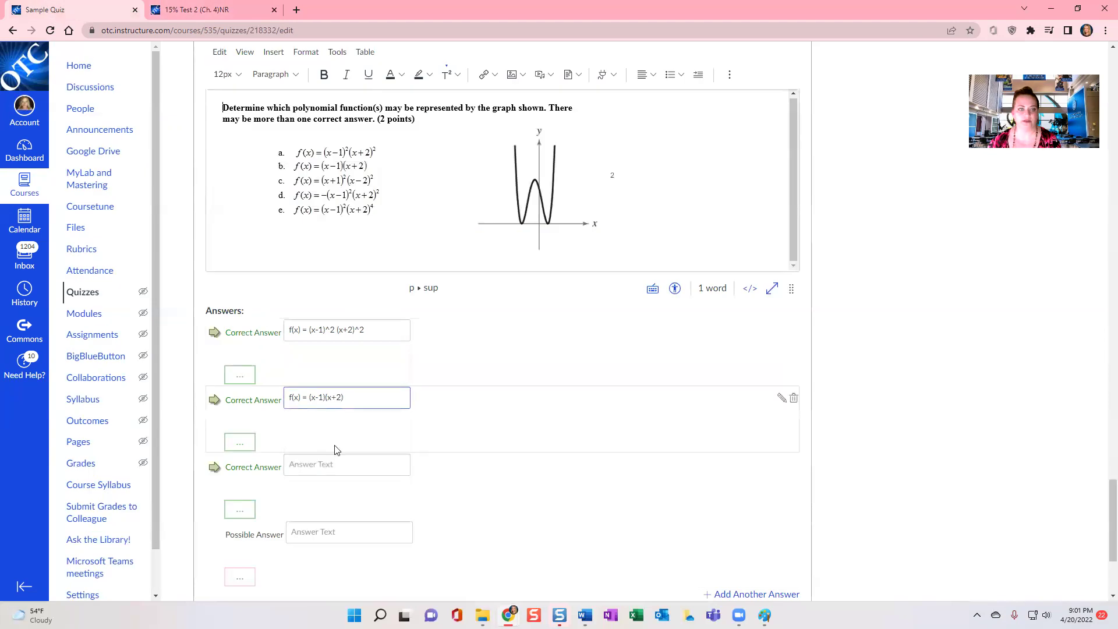
pyautogui.click(336, 464)
pyautogui.hotkey('ctrl', 'v')
pyautogui.hotkey('ctrl', 'pagedown')
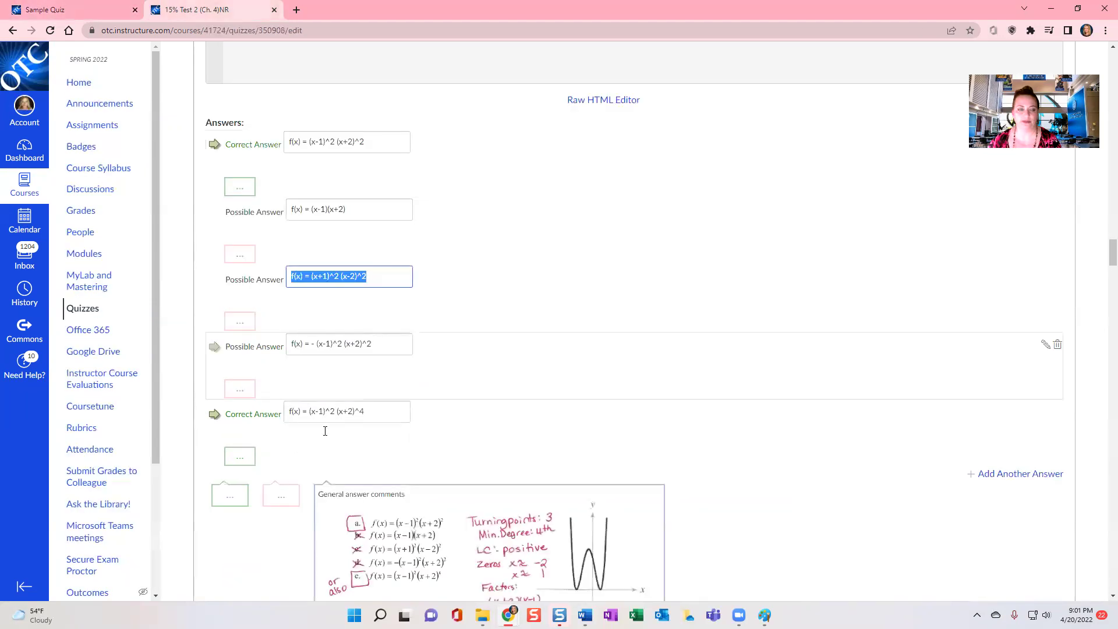
pyautogui.click(341, 343)
pyautogui.hotkey('ctrl', 'a')
pyautogui.hotkey('ctrl', 'pageup')
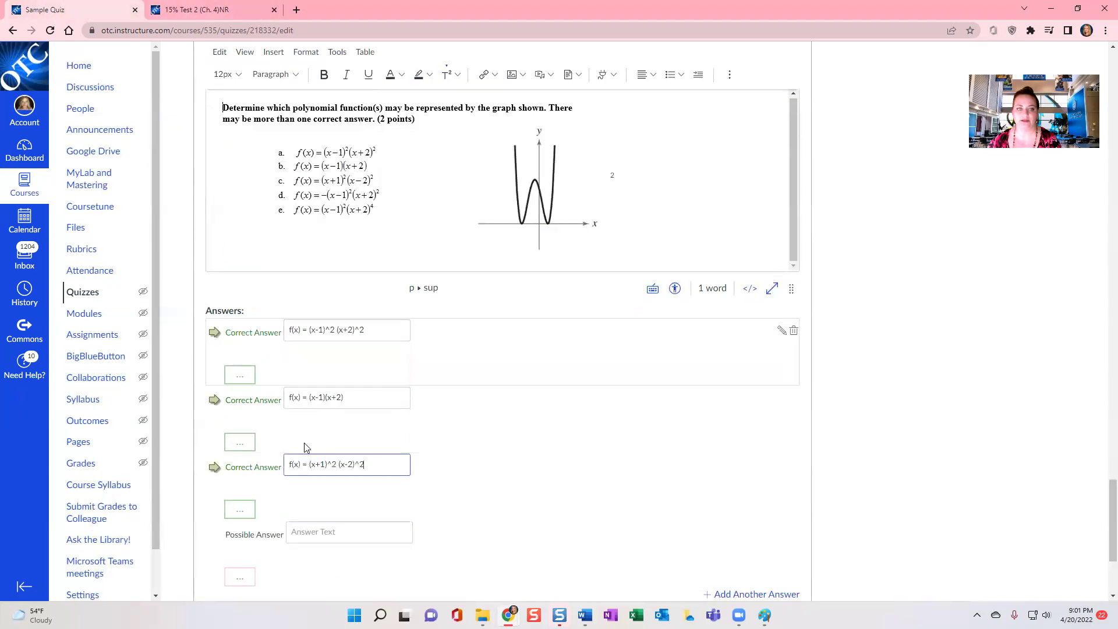
pyautogui.click(333, 533)
pyautogui.write('f(x) = - (x-1)^2 (x+2)^2')
# - Add a fifth answer f(x) = (x-1)^2 (x+2)^4 and compare against Test 2's correct answers
pyautogui.hotkey('ctrl', 'pagedown')
pyautogui.scroll(-2, 335, 283)
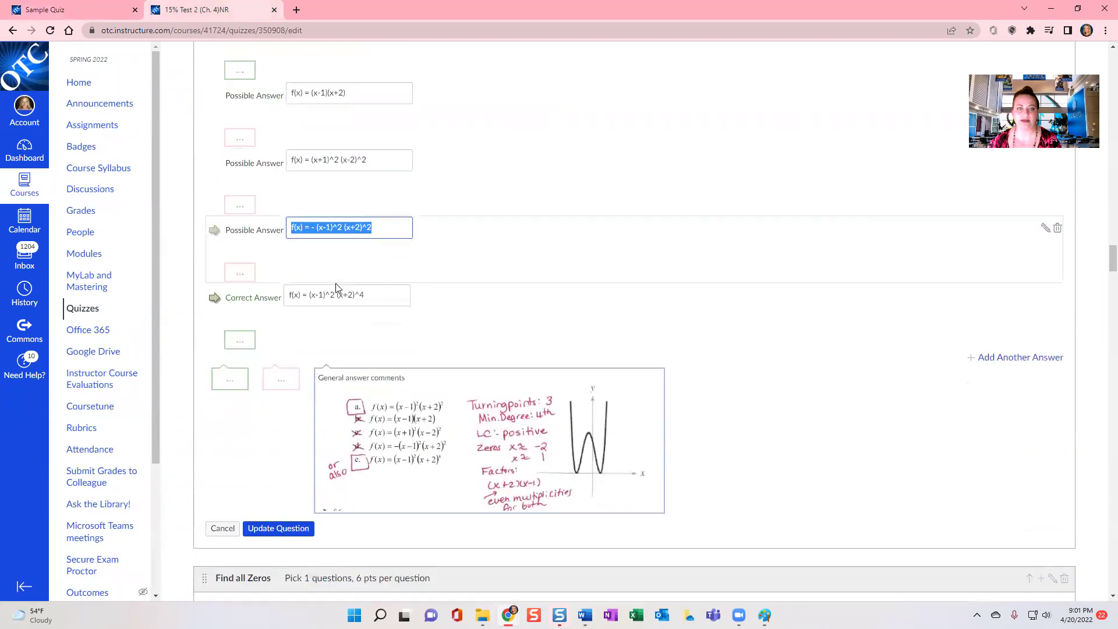
pyautogui.click(336, 291)
pyautogui.hotkey('ctrl', 'a')
pyautogui.hotkey('ctrl', 'c')
pyautogui.hotkey('ctrl', 'pageup')
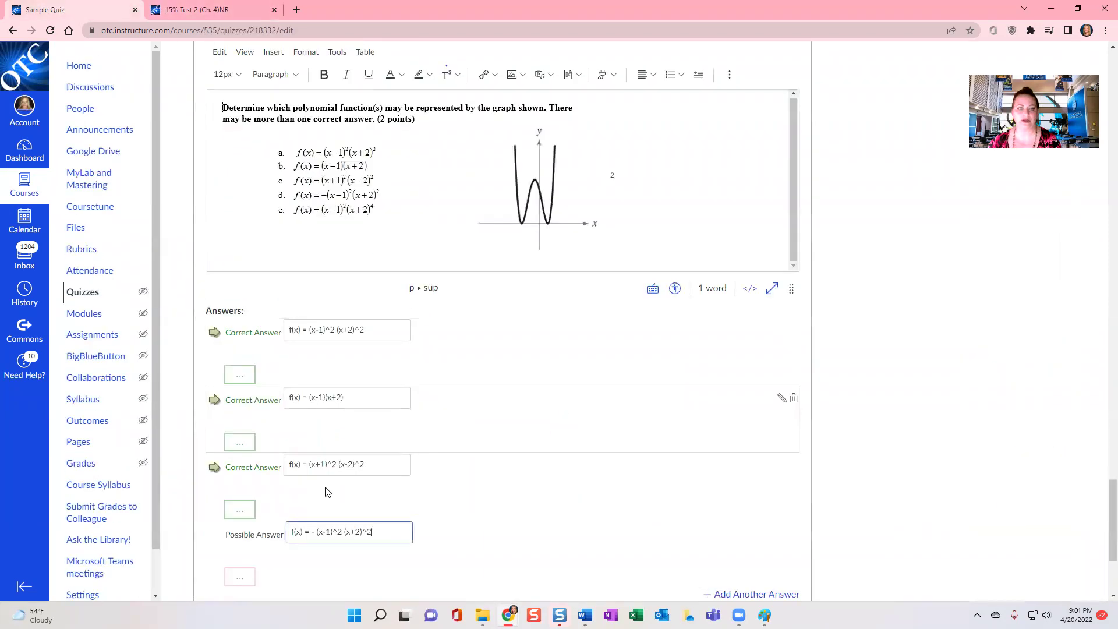
pyautogui.scroll(-3, 326, 489)
pyautogui.click(729, 427)
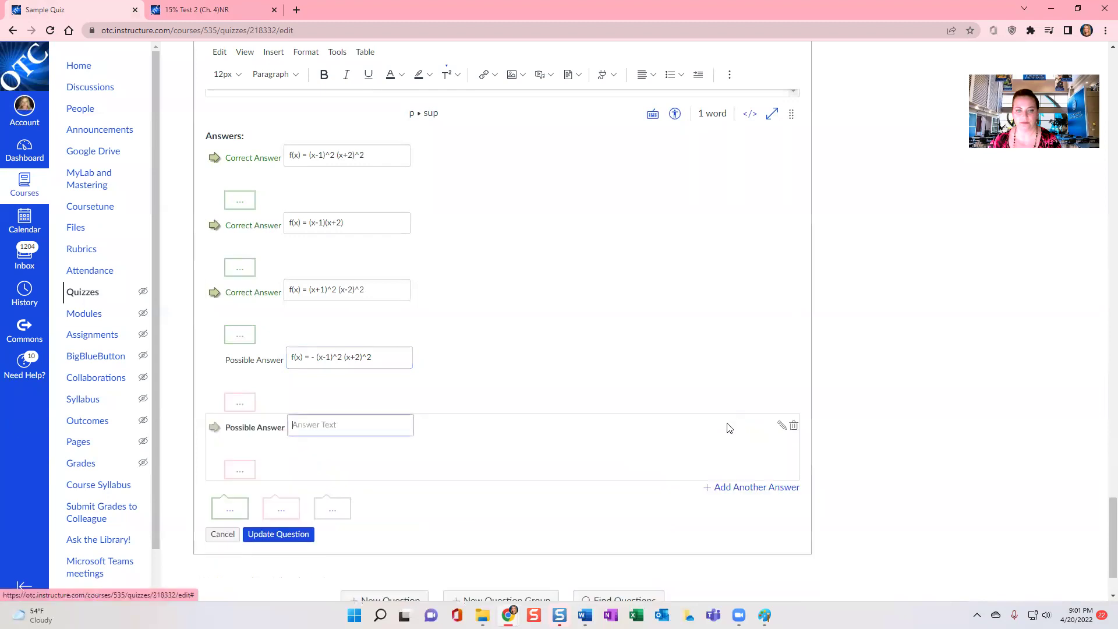
pyautogui.hotkey('ctrl', 'v')
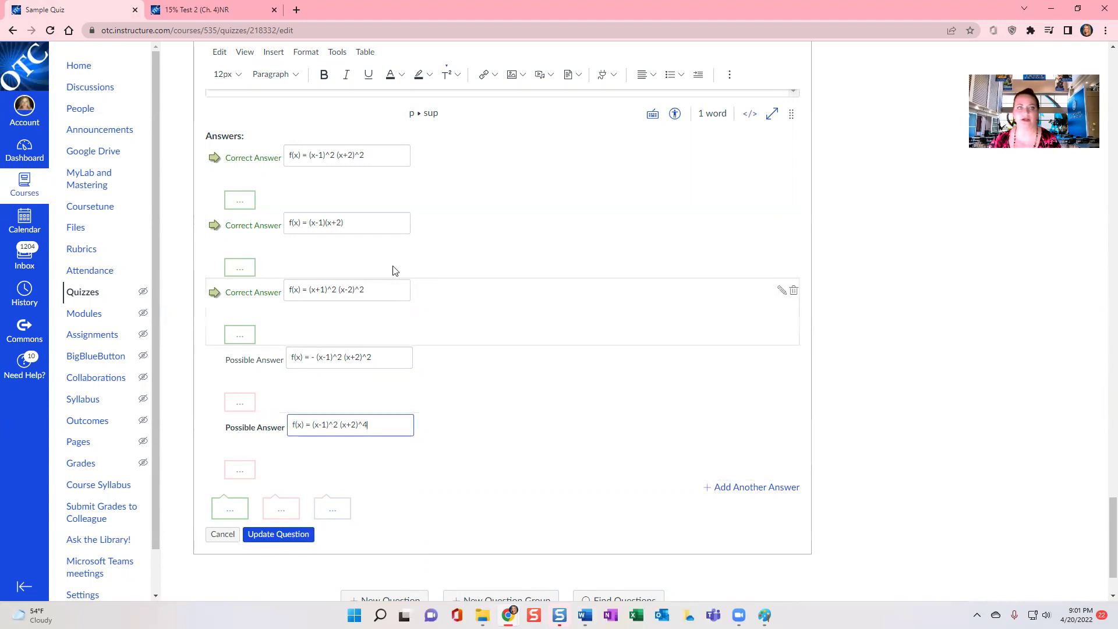
pyautogui.hotkey('ctrl', 'Tab')
pyautogui.scroll(2, 285, 272)
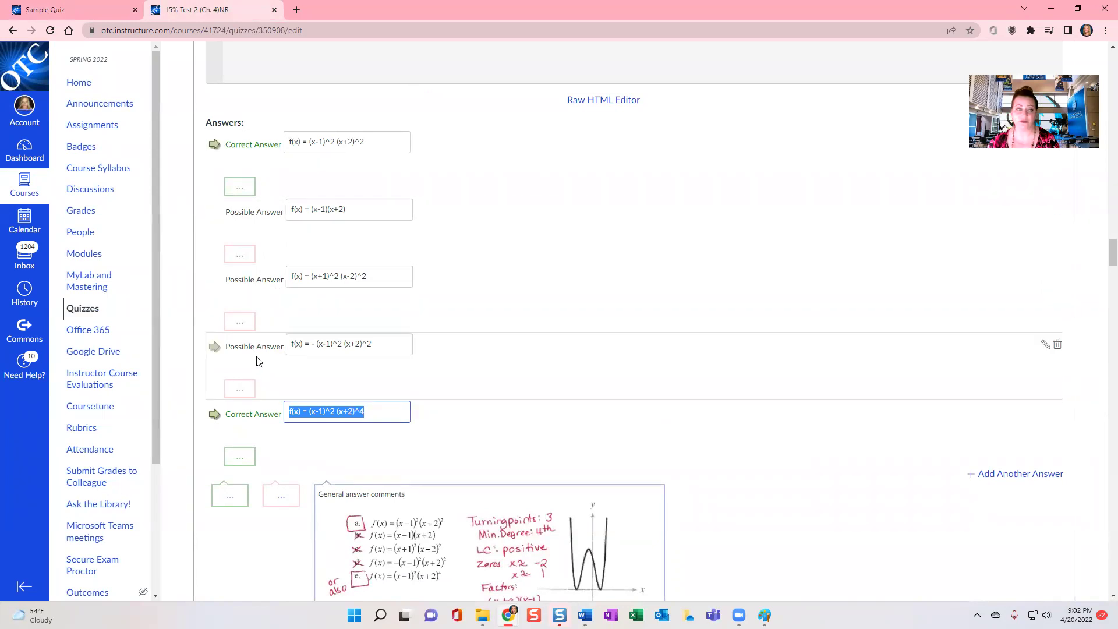
pyautogui.hotkey('ctrl', 'Tab')
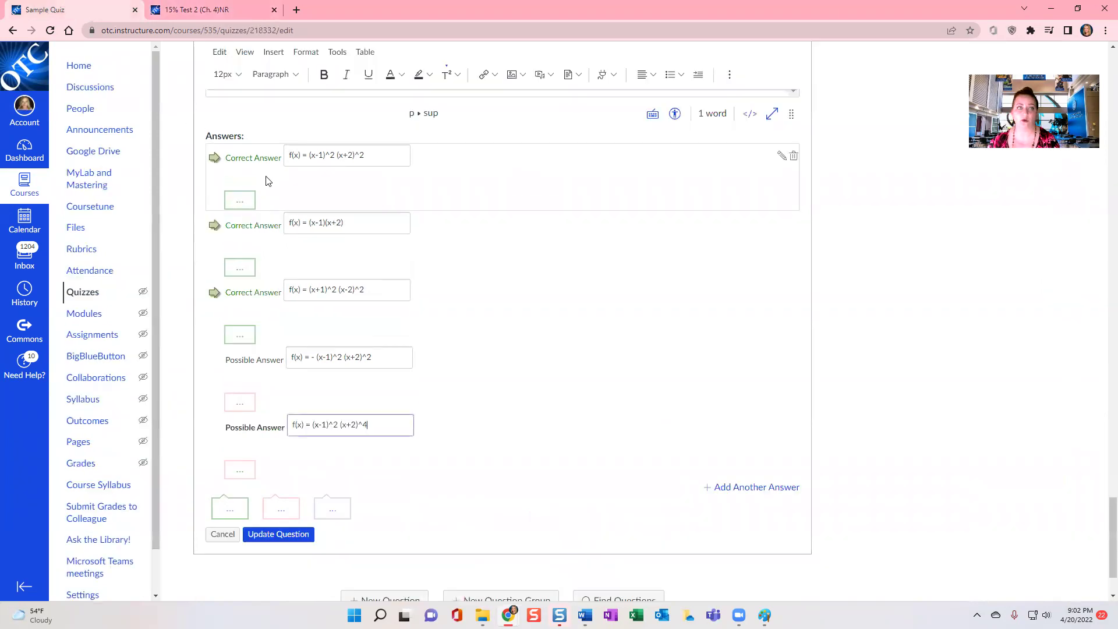
# - Unmark answers 2 and 3 and mark answer 5 correct, so only answers 1 and 5 are correct
pyautogui.click(216, 228)
pyautogui.click(213, 293)
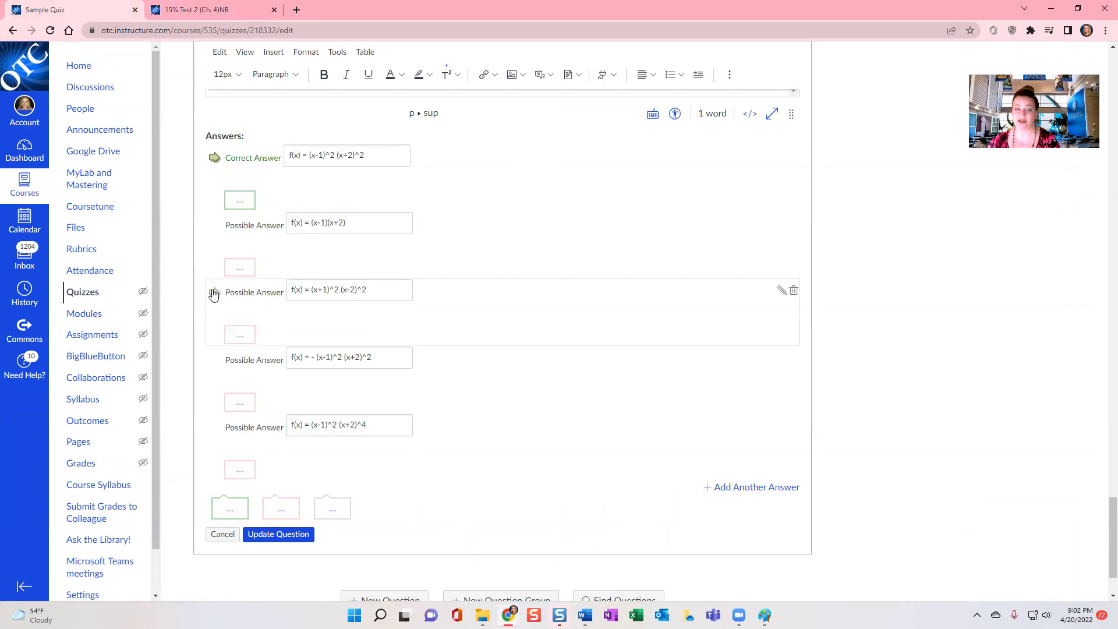
pyautogui.click(214, 427)
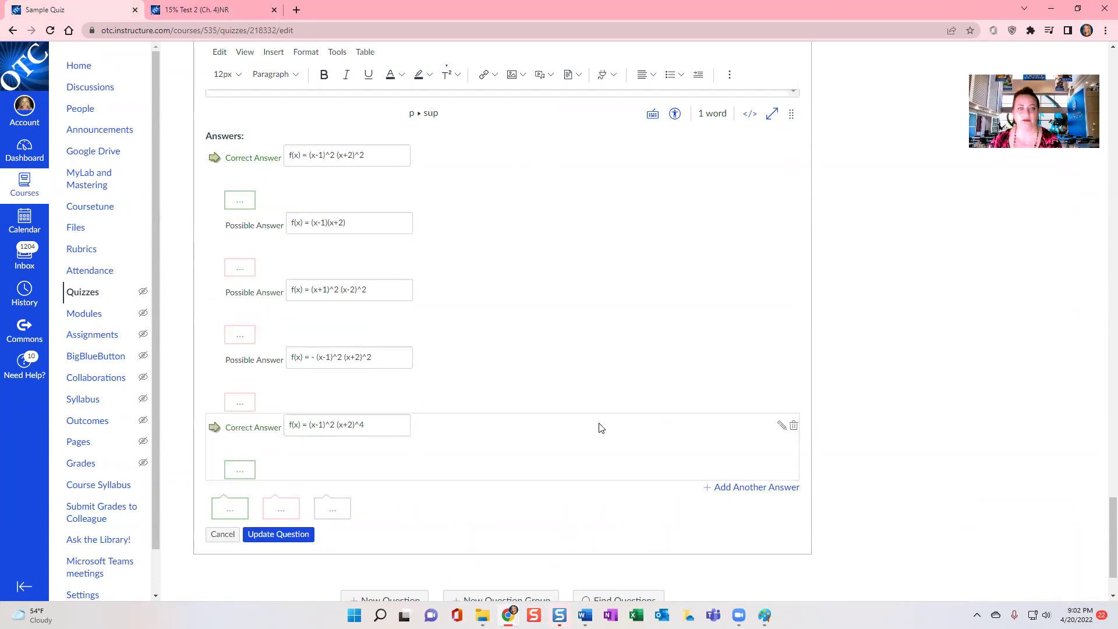
pyautogui.hotkey('ctrl', 'Tab')
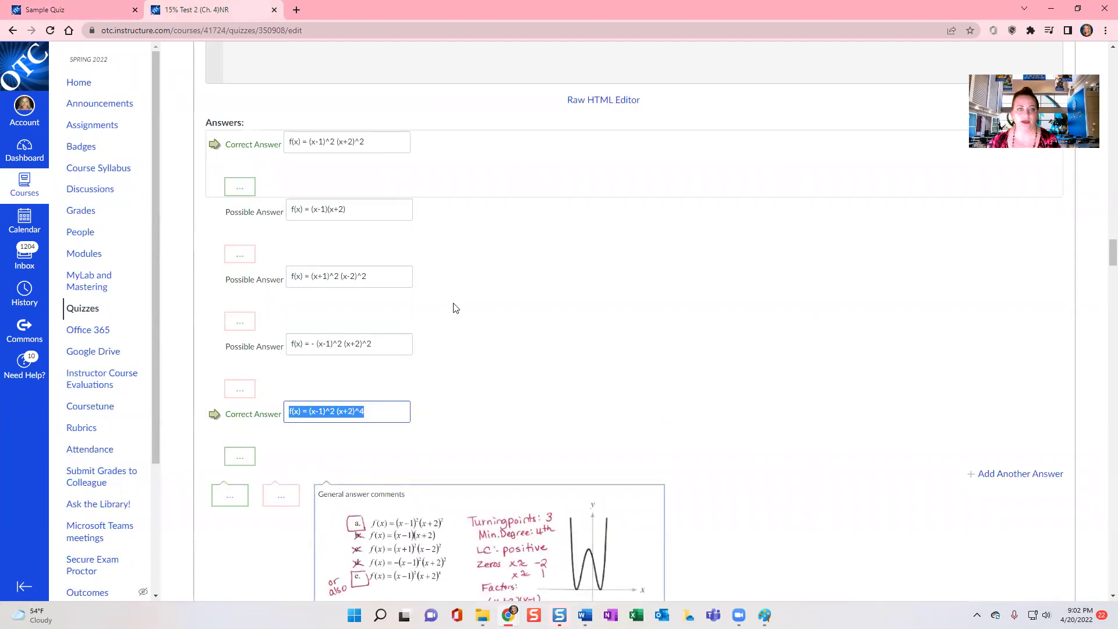
pyautogui.scroll(-2, 500, 379)
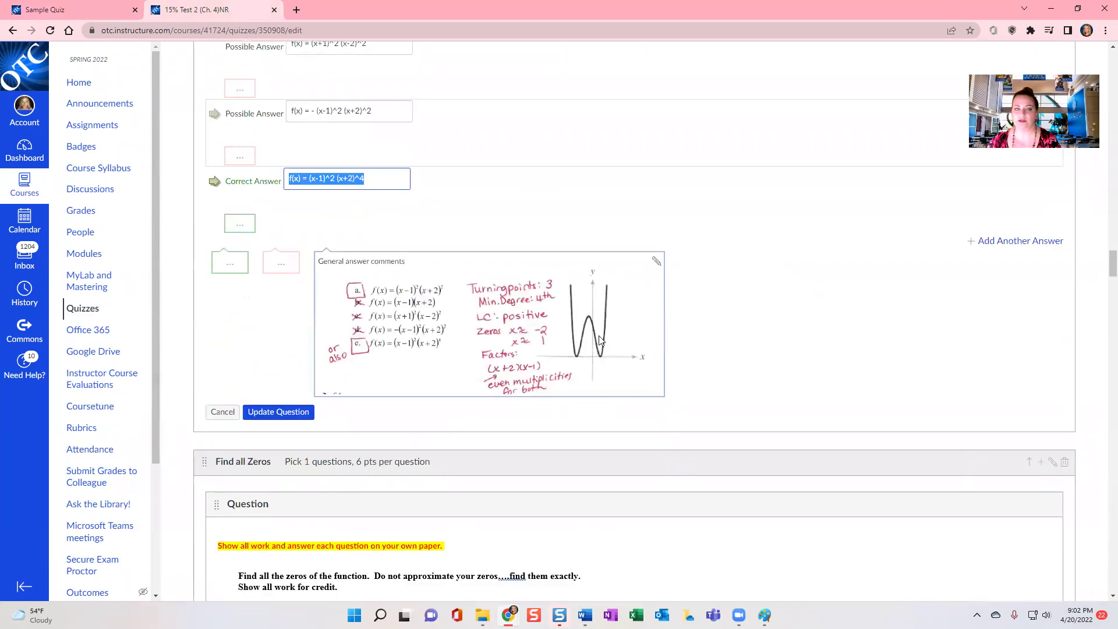
# - Copy the answer-key image's HTML from Test 2's general answer comments
pyautogui.click(655, 262)
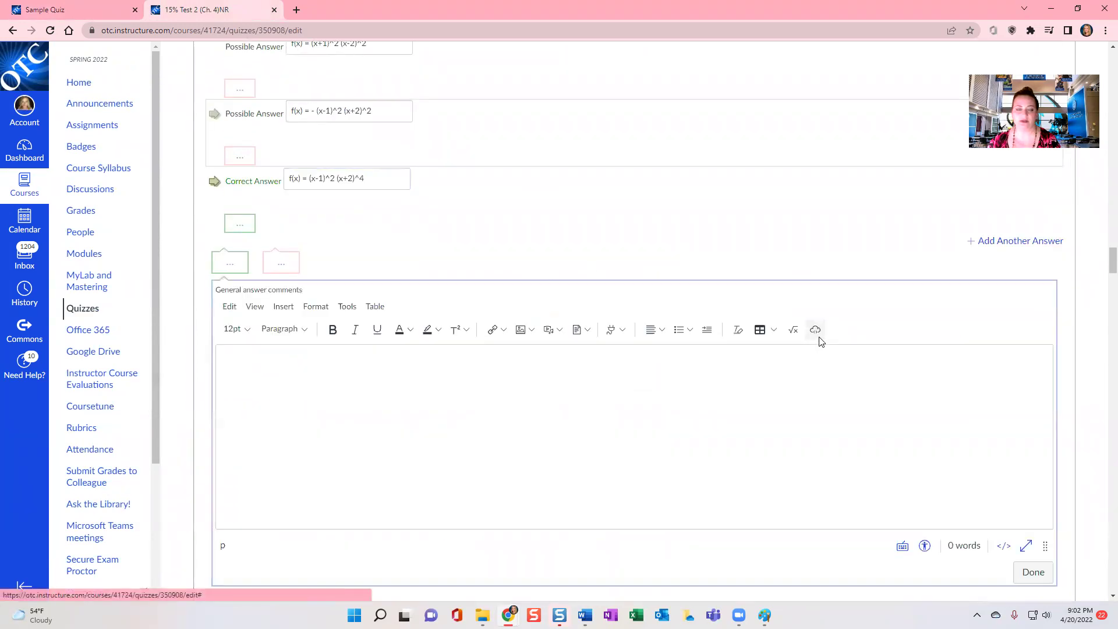
pyautogui.scroll(-5, 641, 262)
pyautogui.click(524, 198)
pyautogui.scroll(3, 478, 260)
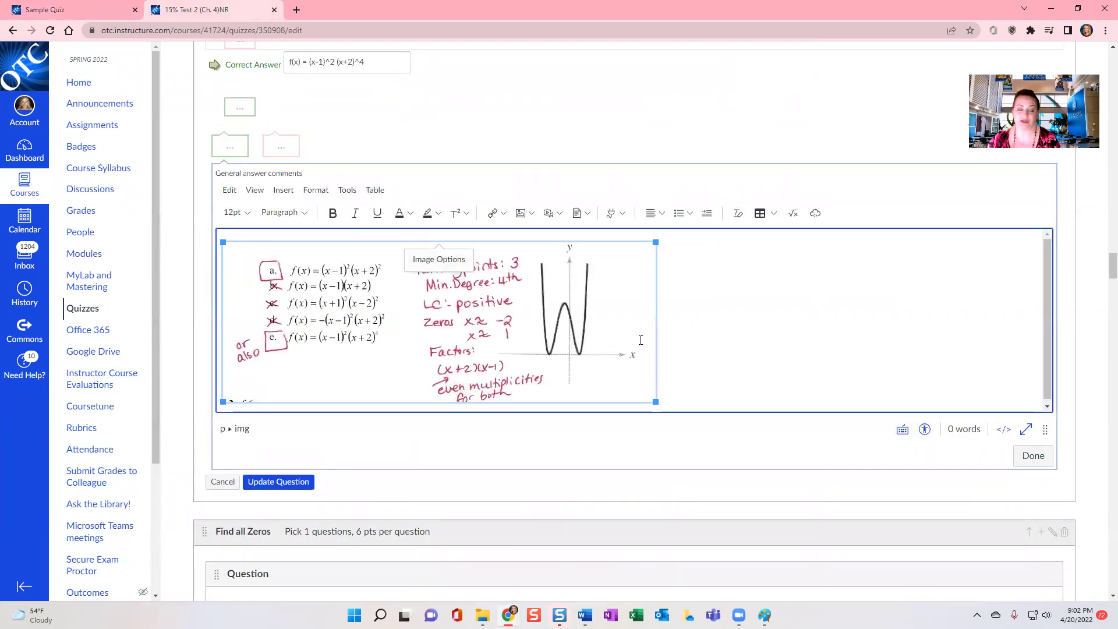
pyautogui.click(1004, 430)
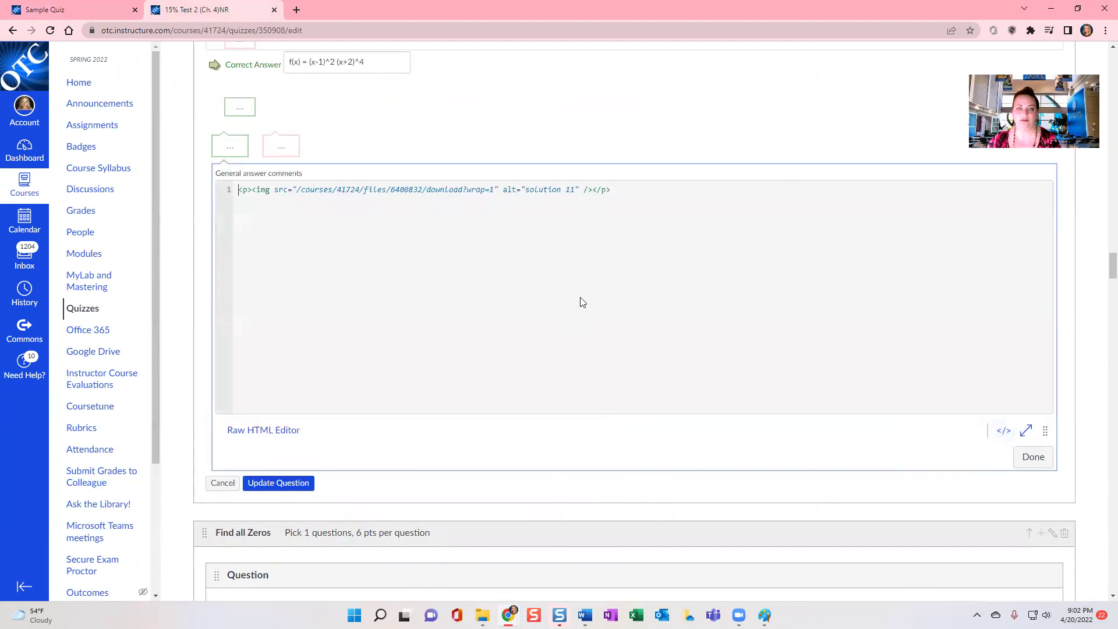
pyautogui.hotkey('ctrl', 'a')
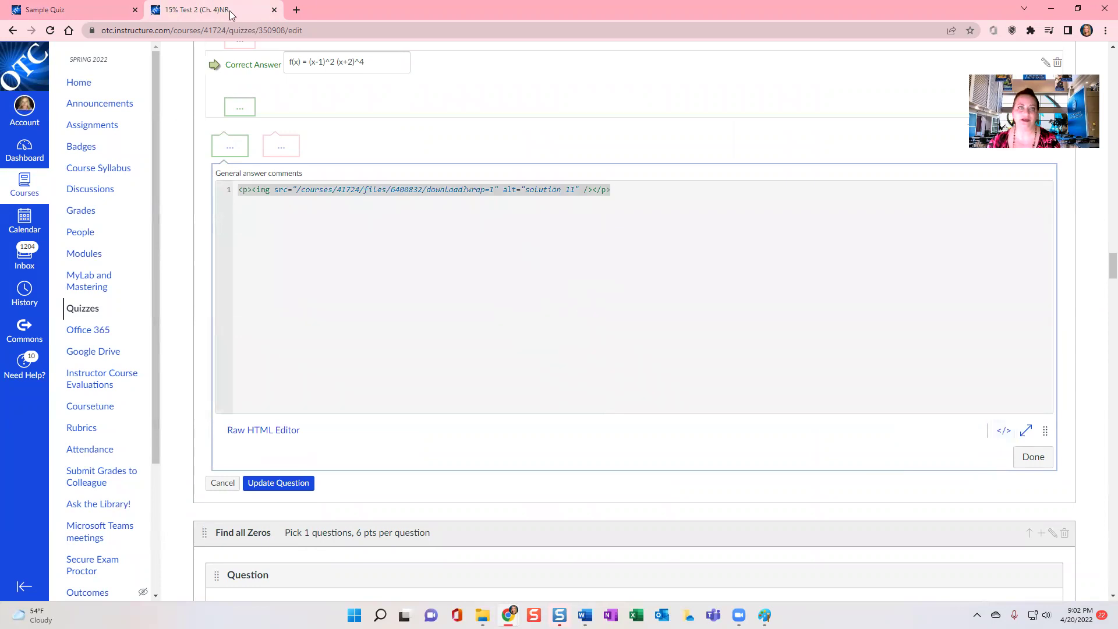
# - Paste the answer-key image into the Sample Quiz question's general answer comments via the HTML editor
pyautogui.click(73, 7)
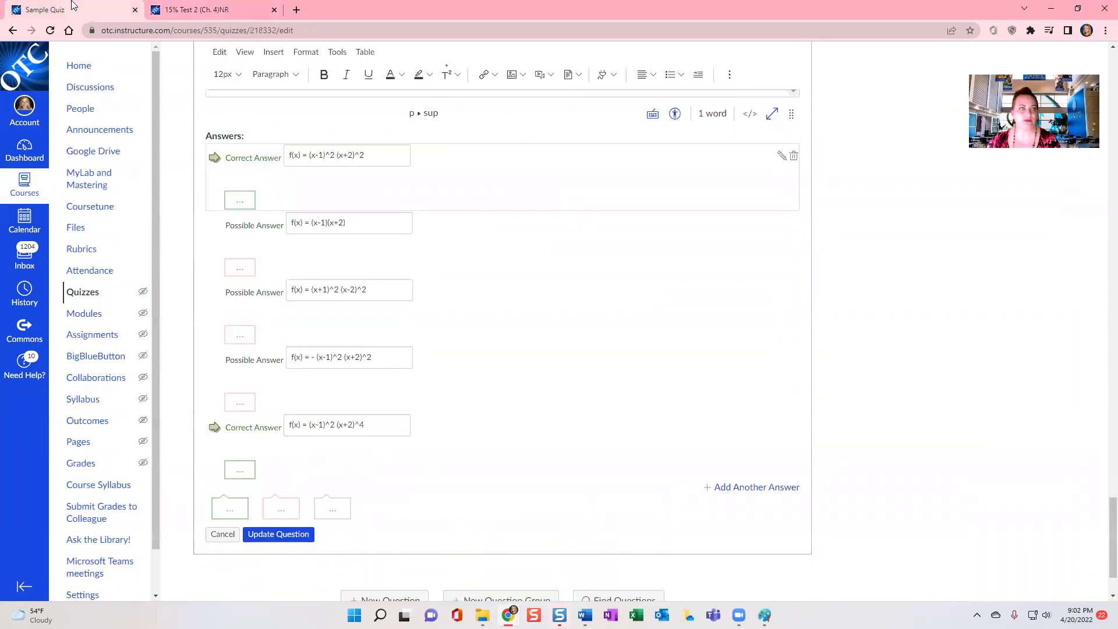
pyautogui.click(332, 509)
pyautogui.scroll(-2, 897, 427)
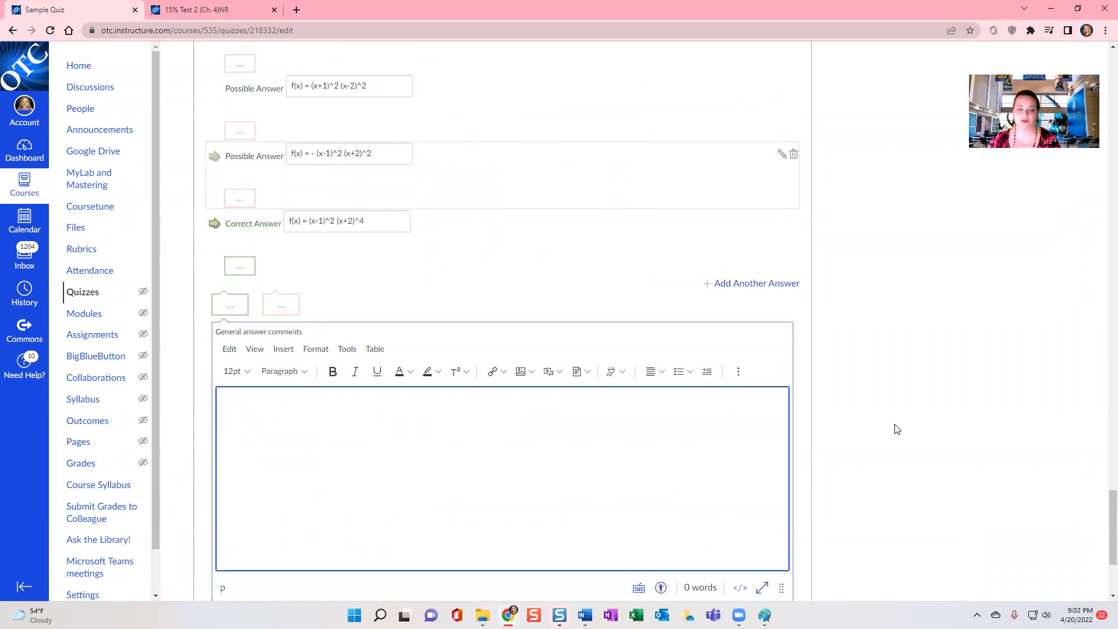
pyautogui.click(576, 284)
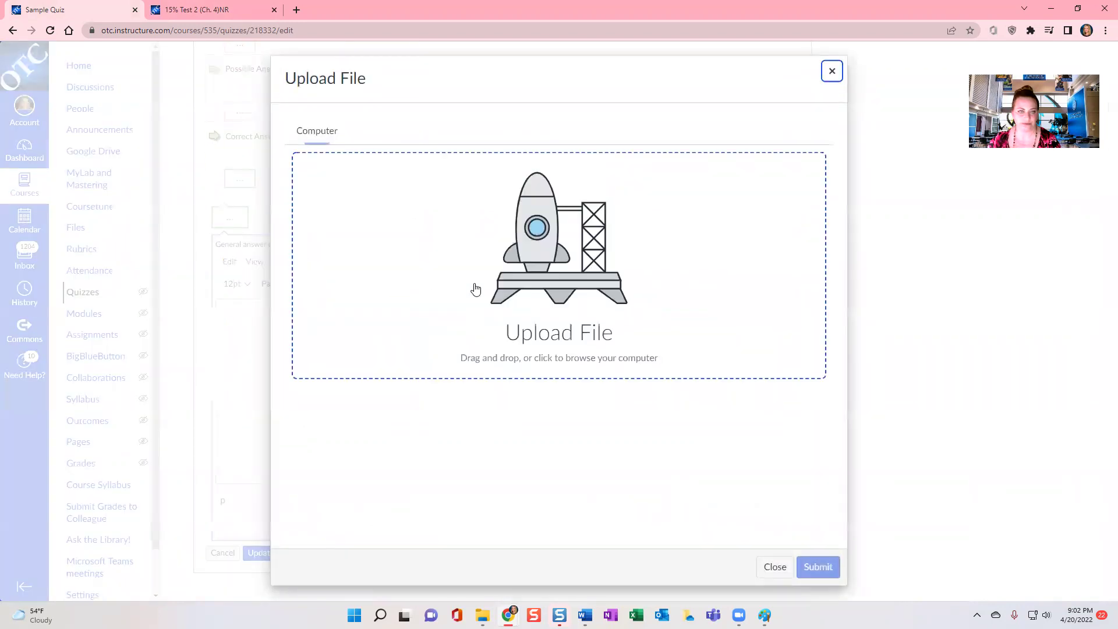
pyautogui.click(504, 227)
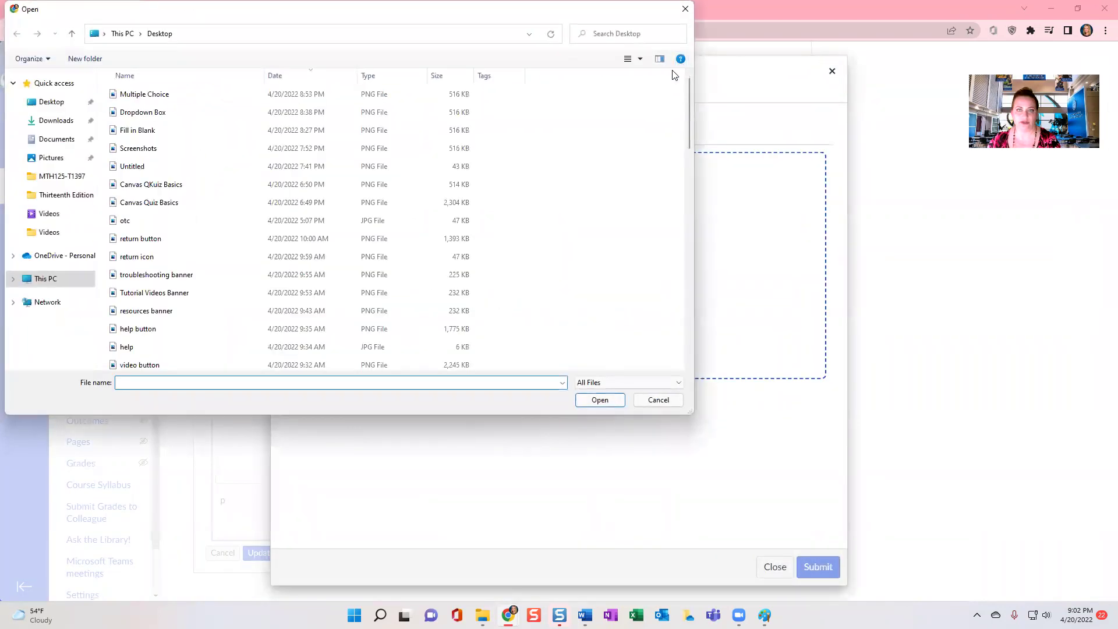
pyautogui.moveTo(458, 23); pyautogui.dragTo(458, 171)
pyautogui.click(684, 156)
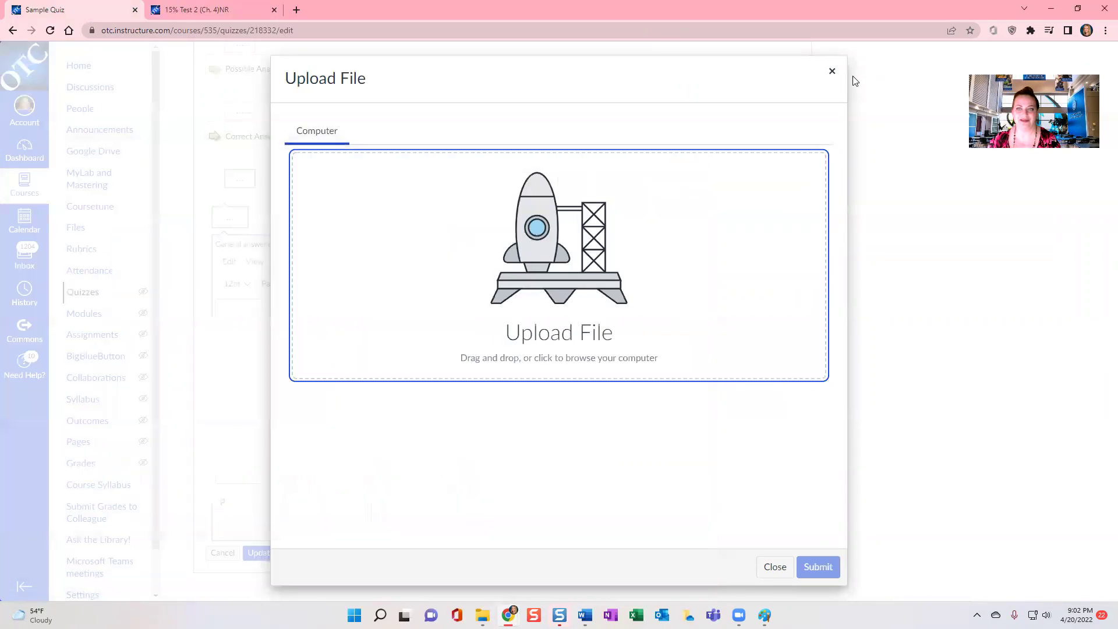
pyautogui.click(831, 71)
pyautogui.click(740, 501)
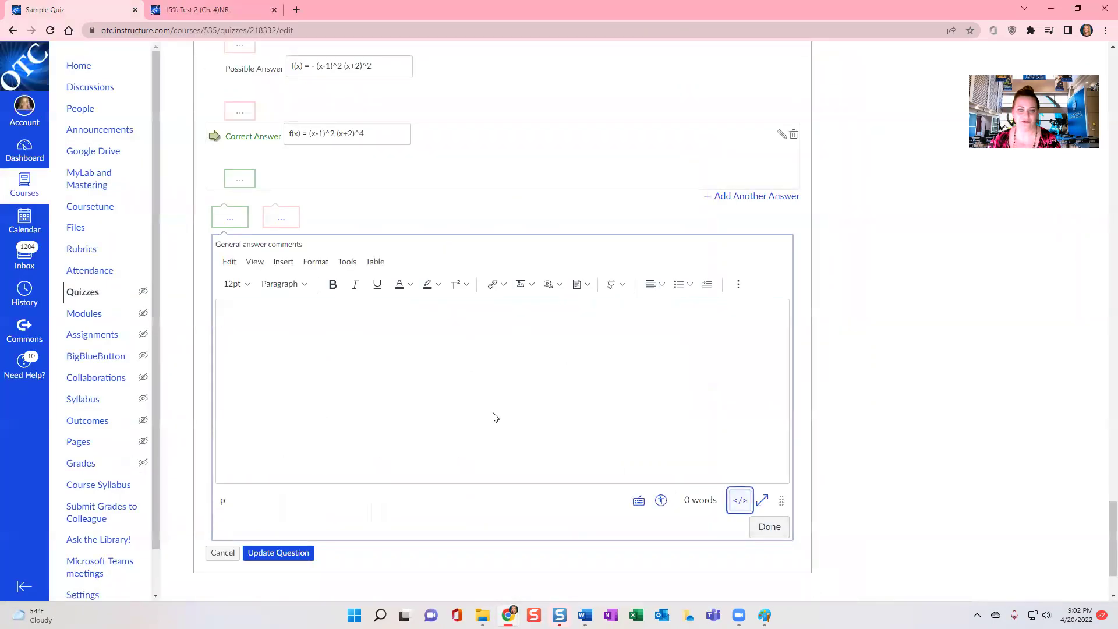
pyautogui.click(743, 504)
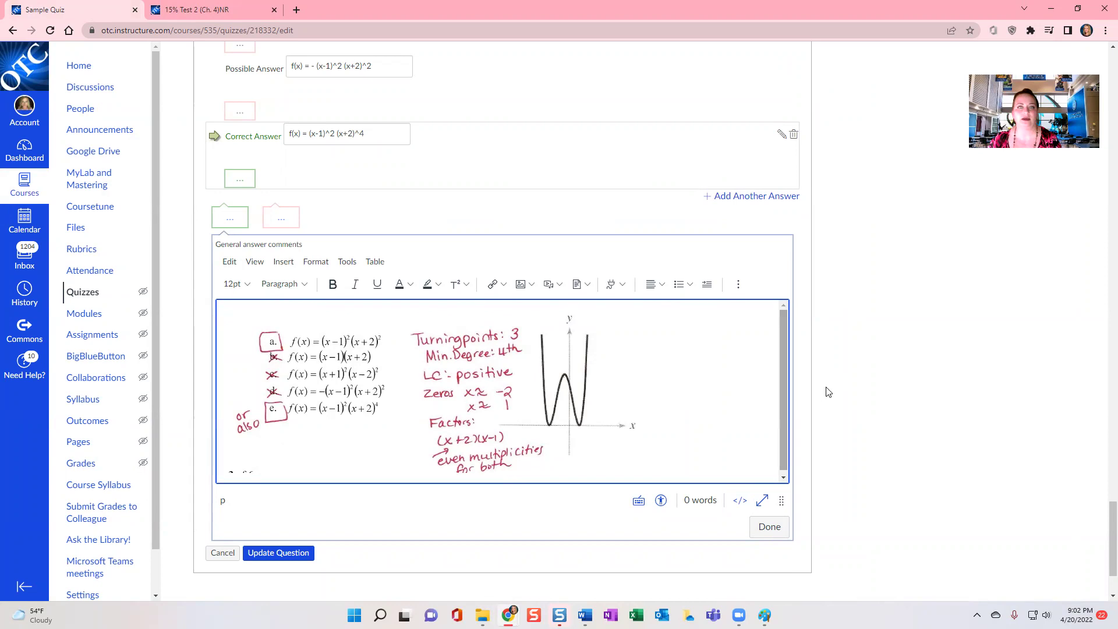
pyautogui.scroll(-1, 829, 389)
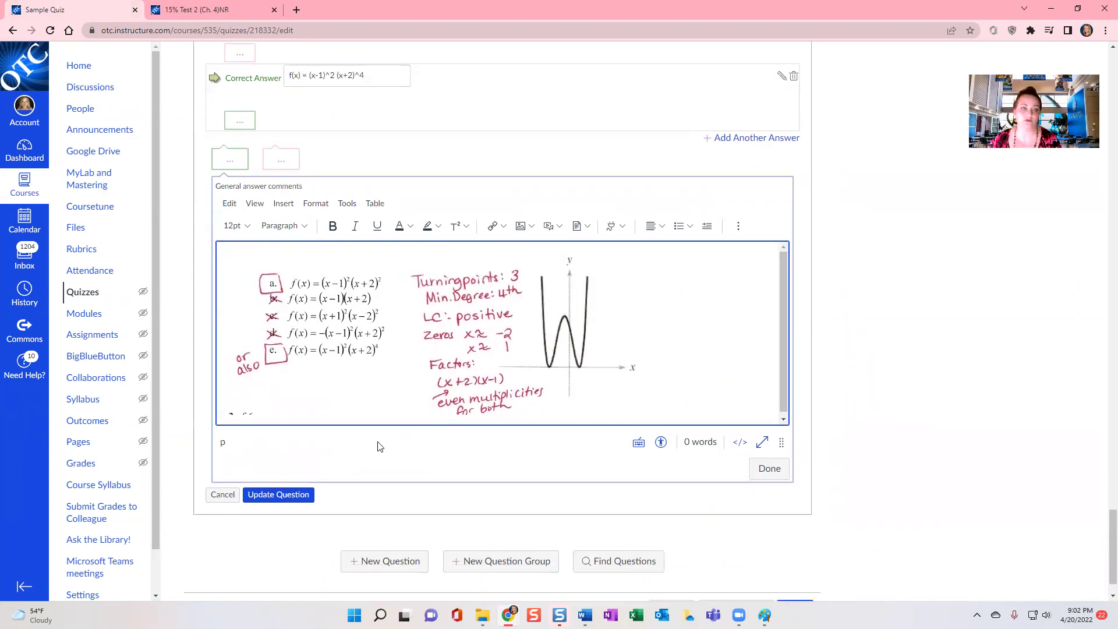
# - Update the question, move it above the Exam Footer, and save the 22-point quiz
pyautogui.click(282, 495)
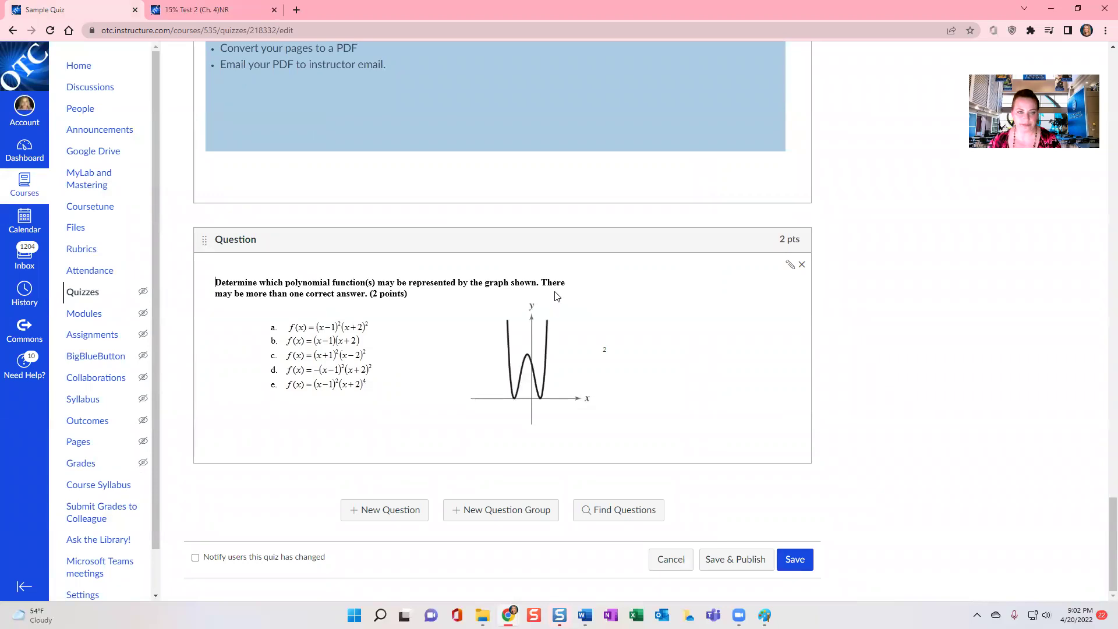
pyautogui.moveTo(201, 356); pyautogui.dragTo(202, 81)
pyautogui.scroll(-4, 771, 250)
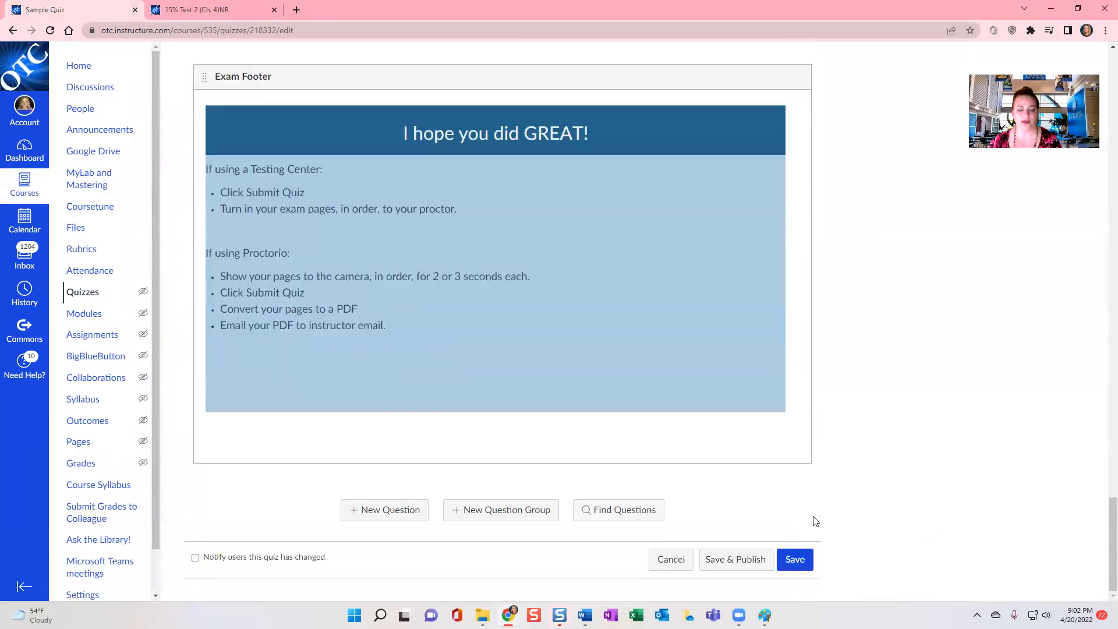
pyautogui.click(796, 560)
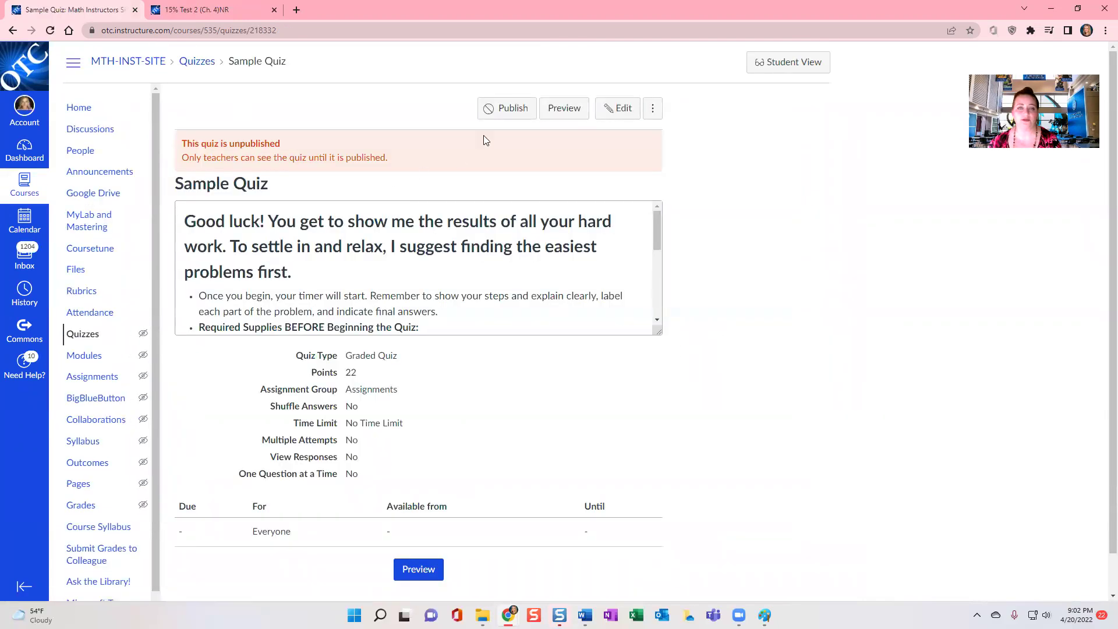
# - Preview the quiz as a student and try answer choices A, B and C in Question 5
pyautogui.click(547, 110)
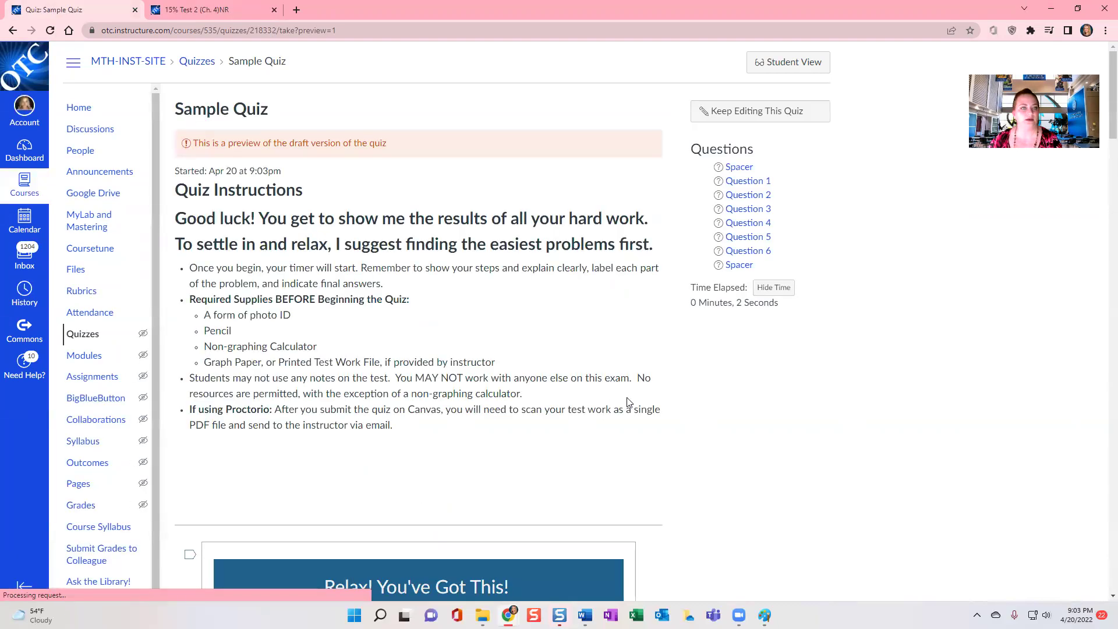
pyautogui.scroll(-20, 634, 396)
pyautogui.scroll(-12, 643, 387)
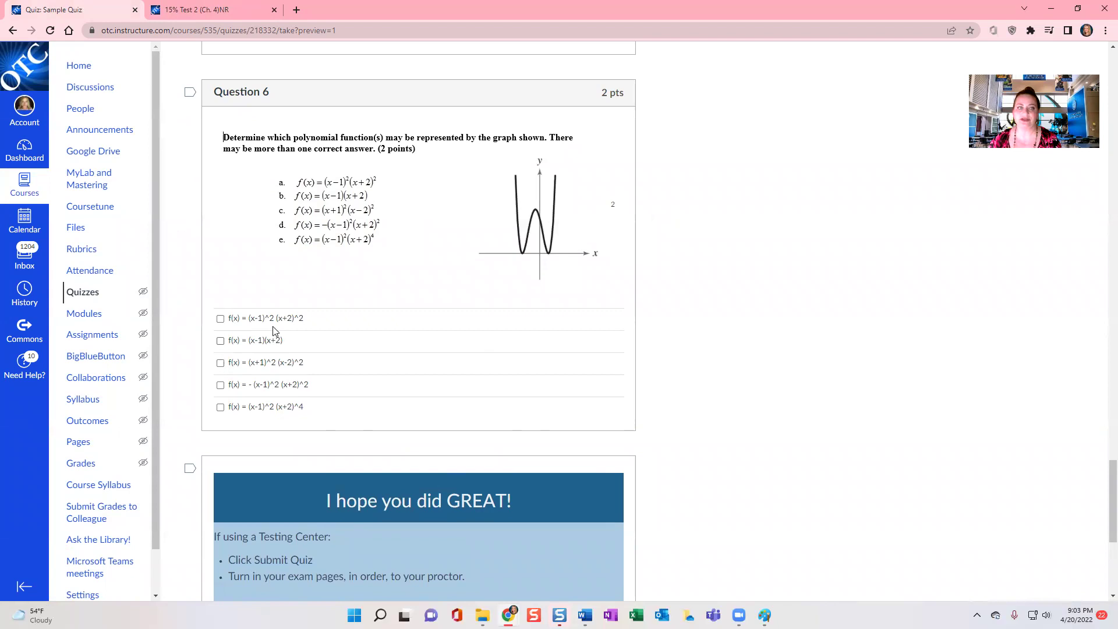
pyautogui.scroll(3, 274, 331)
pyautogui.scroll(2, 274, 331)
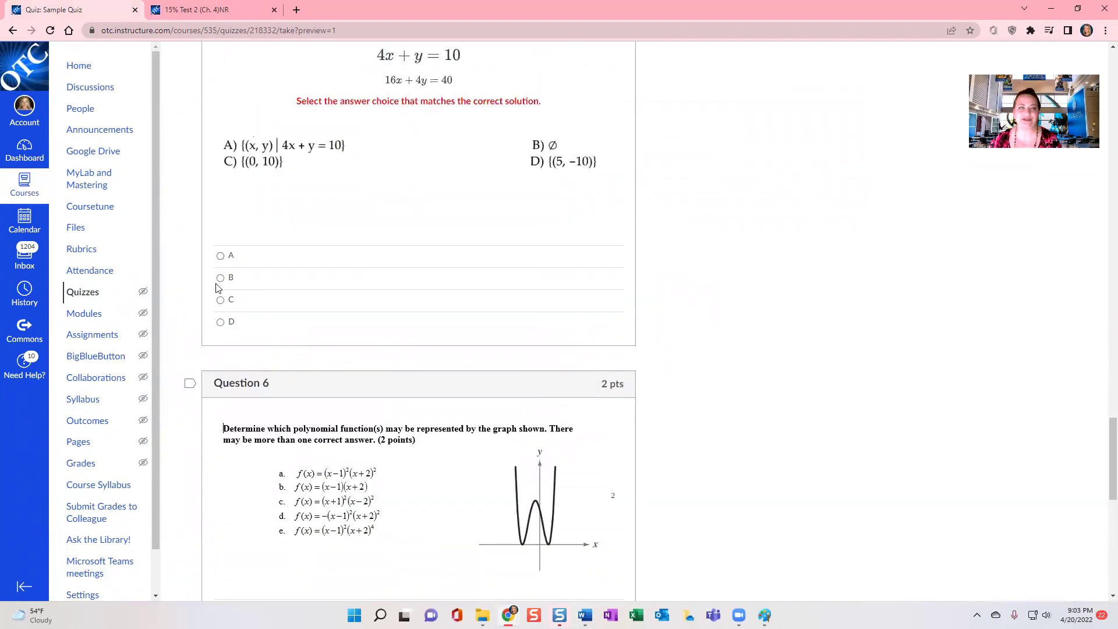
pyautogui.click(220, 257)
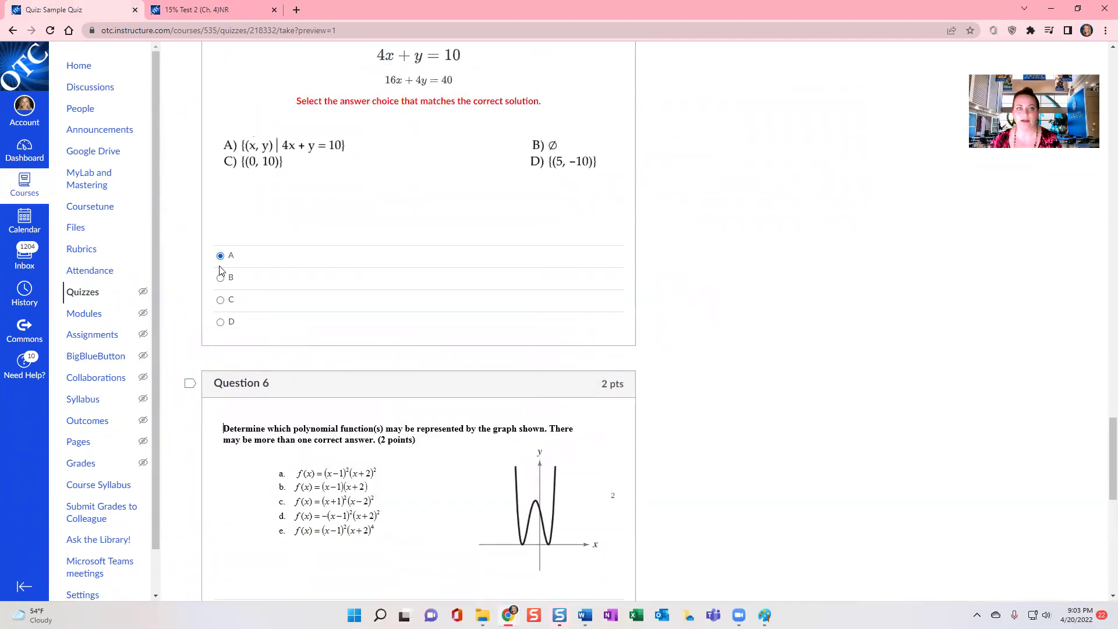
pyautogui.click(221, 278)
pyautogui.click(220, 300)
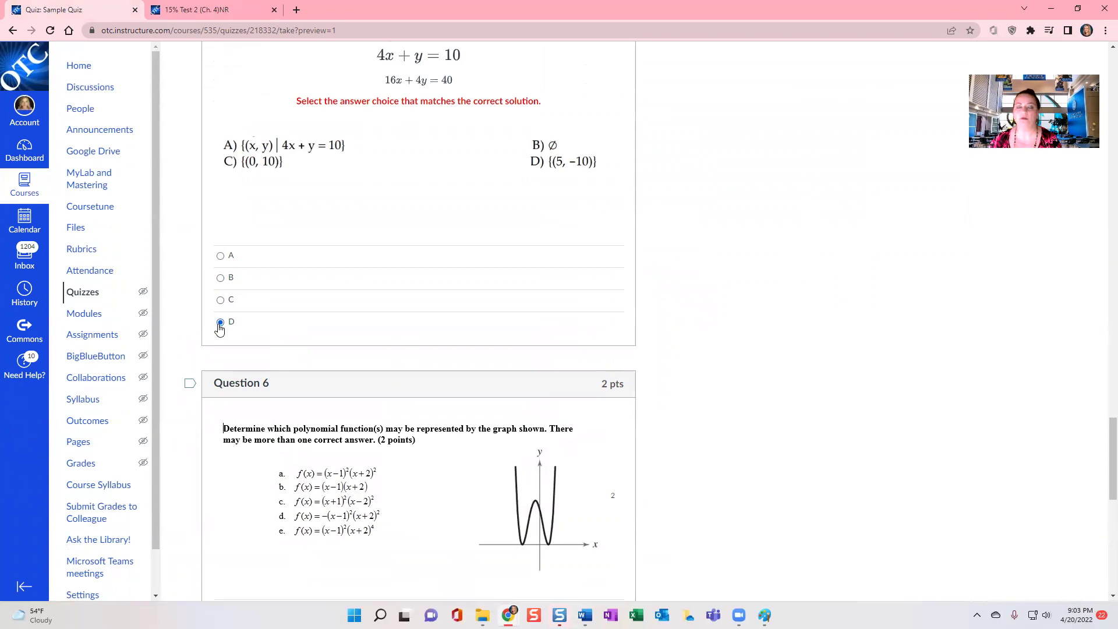
pyautogui.click(221, 258)
# - Check all five Question 6 formula answers together, then uncheck them all
pyautogui.scroll(-5, 442, 378)
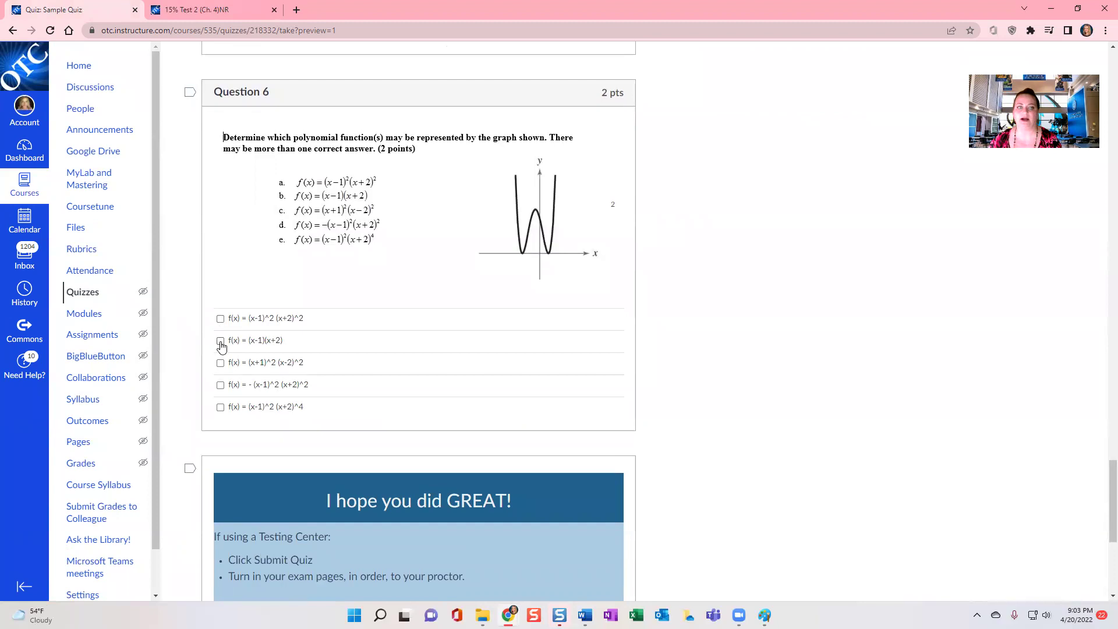
pyautogui.click(220, 319)
pyautogui.click(221, 340)
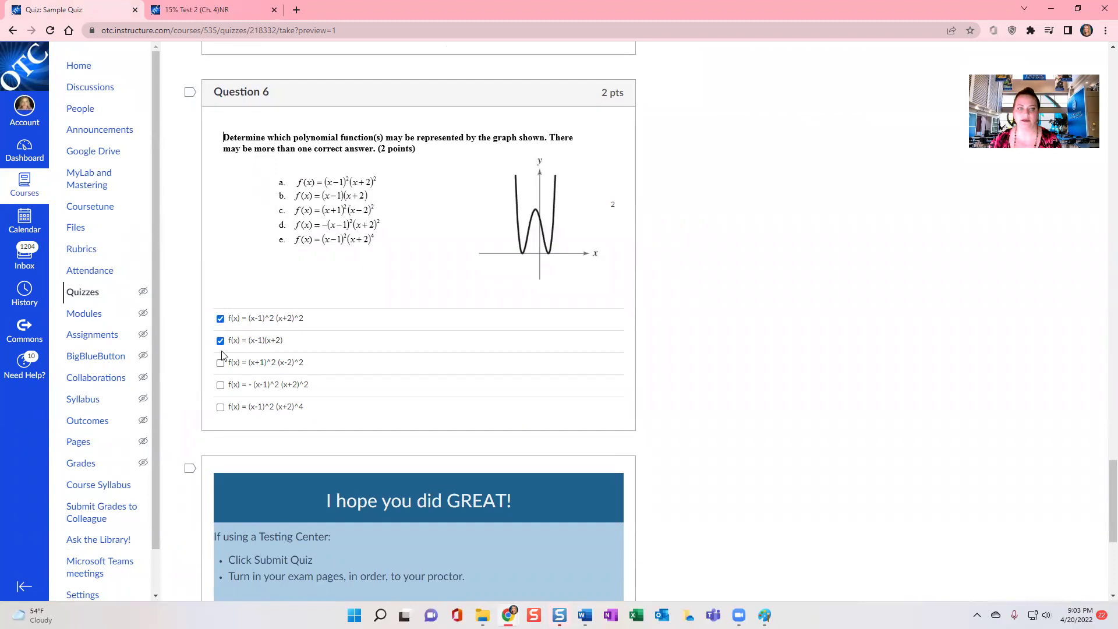
pyautogui.click(220, 363)
pyautogui.click(220, 385)
pyautogui.click(220, 407)
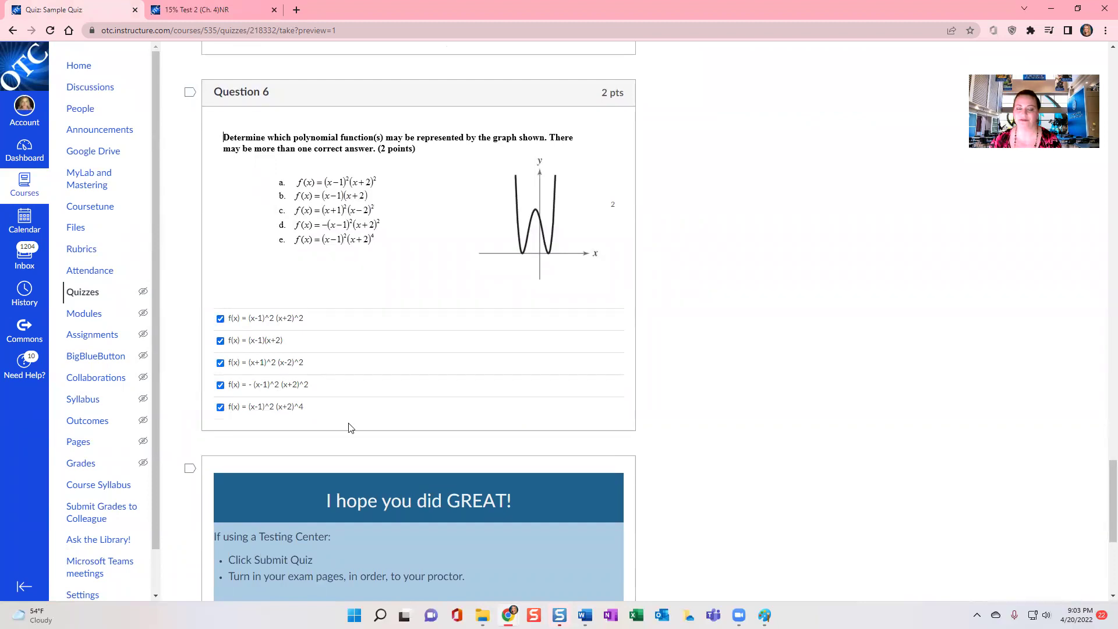
pyautogui.click(220, 318)
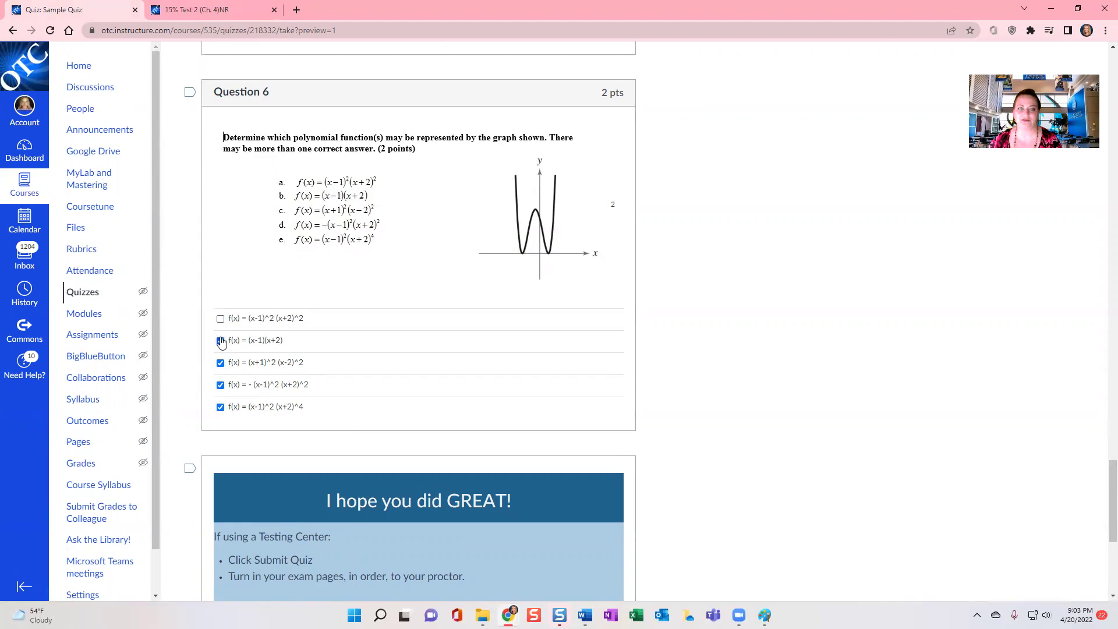
pyautogui.click(220, 341)
pyautogui.click(220, 363)
pyautogui.click(220, 385)
pyautogui.click(221, 407)
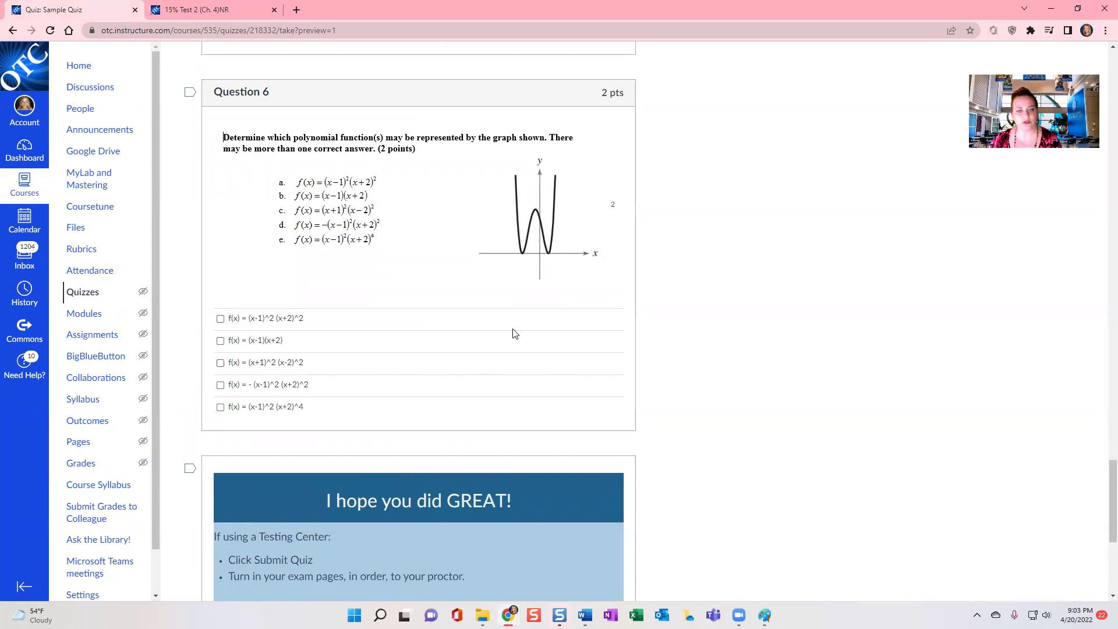
# - In the Question 6 preview, check f(x) = (x-1)^2 (x+2)^2 and f(x) = -(x-1)^2 (x+2)^2
pyautogui.click(220, 319)
pyautogui.click(220, 385)
pyautogui.scroll(-5, 698, 439)
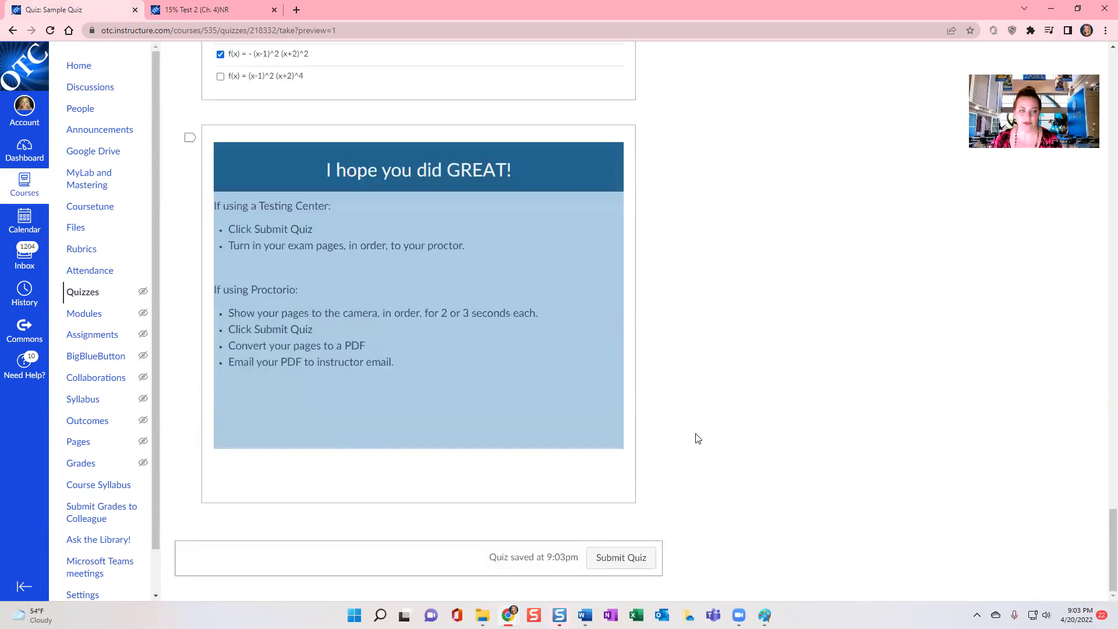
pyautogui.scroll(15, 708, 398)
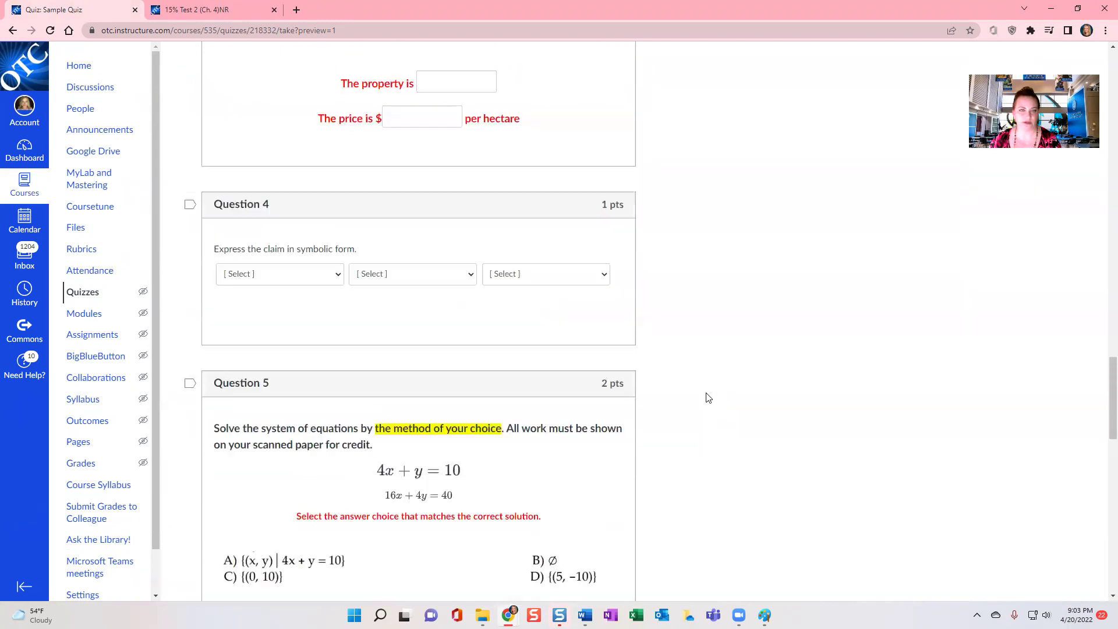
pyautogui.scroll(-15, 708, 397)
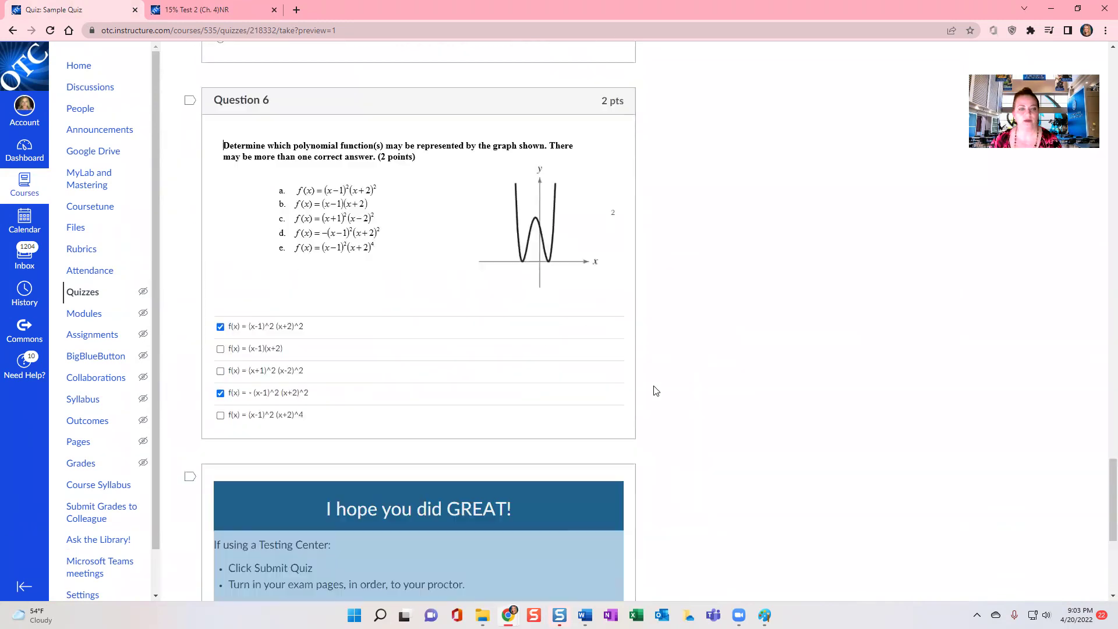